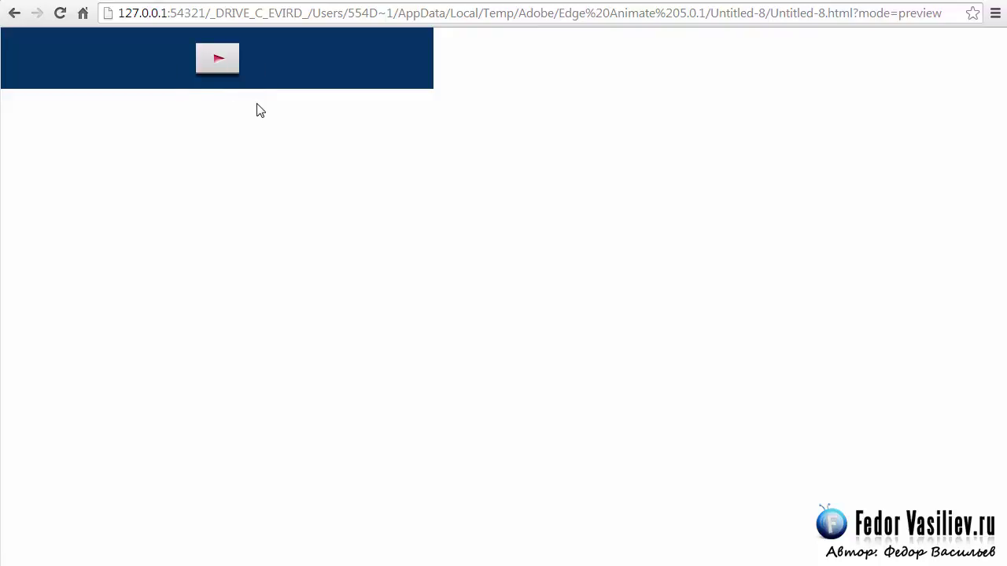
# Test the sound button in the browser preview by starting the music and pausing it.
pyautogui.click(218, 68)
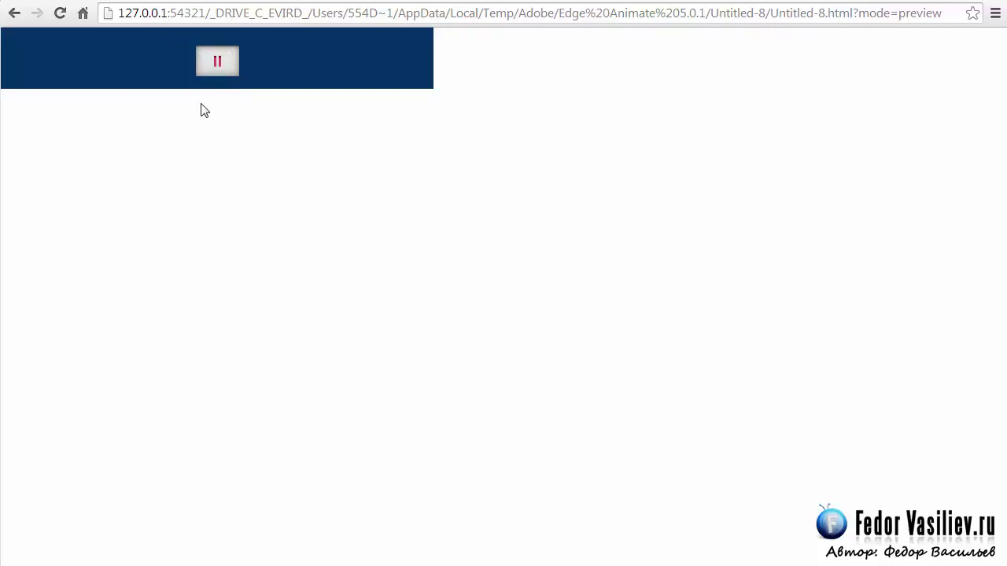
pyautogui.click(216, 61)
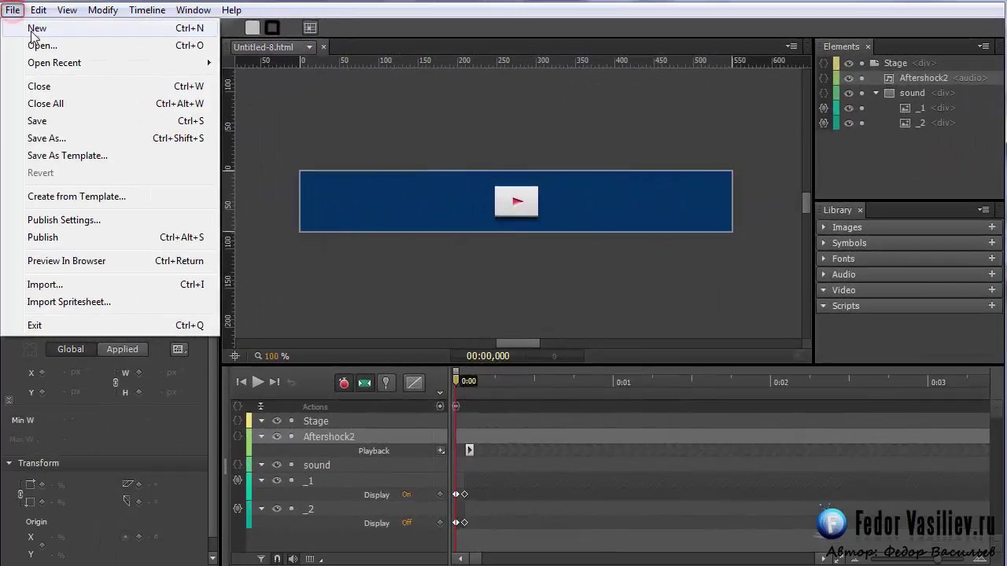
# Create a new composition in Edge Animate and import Aftershock.mp3 from the lesson folder onto its stage.
pyautogui.click(46, 30)
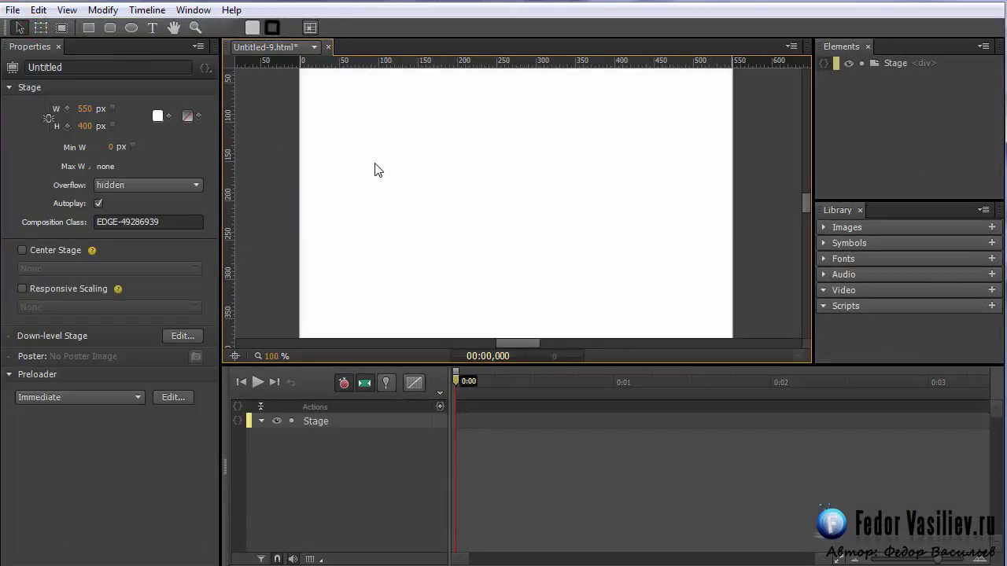
pyautogui.moveTo(271, 360); pyautogui.dragTo(255, 359)
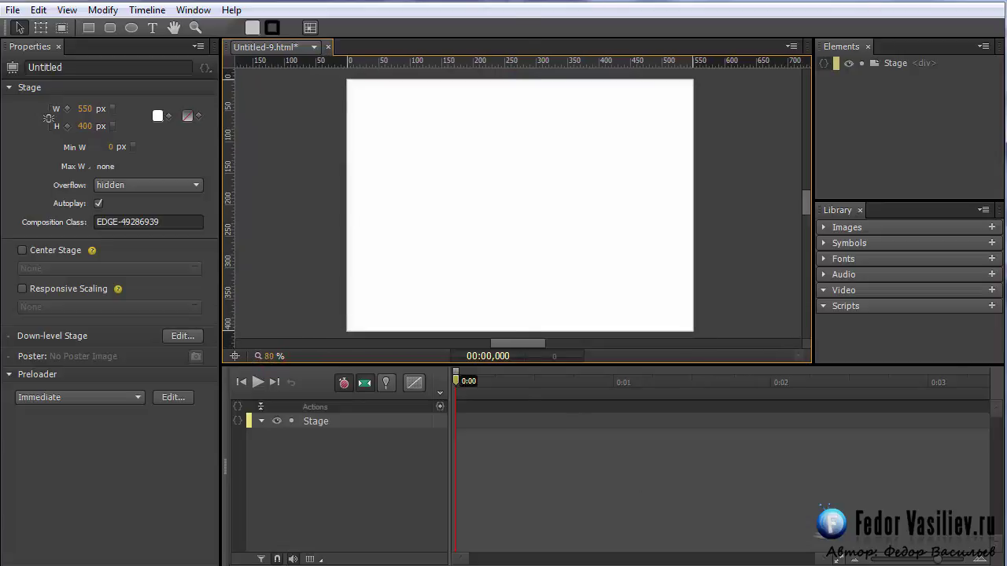
pyautogui.hotkey('alt', 'Tab')
pyautogui.moveTo(63, 126); pyautogui.dragTo(581, 217)
pyautogui.click(447, 25)
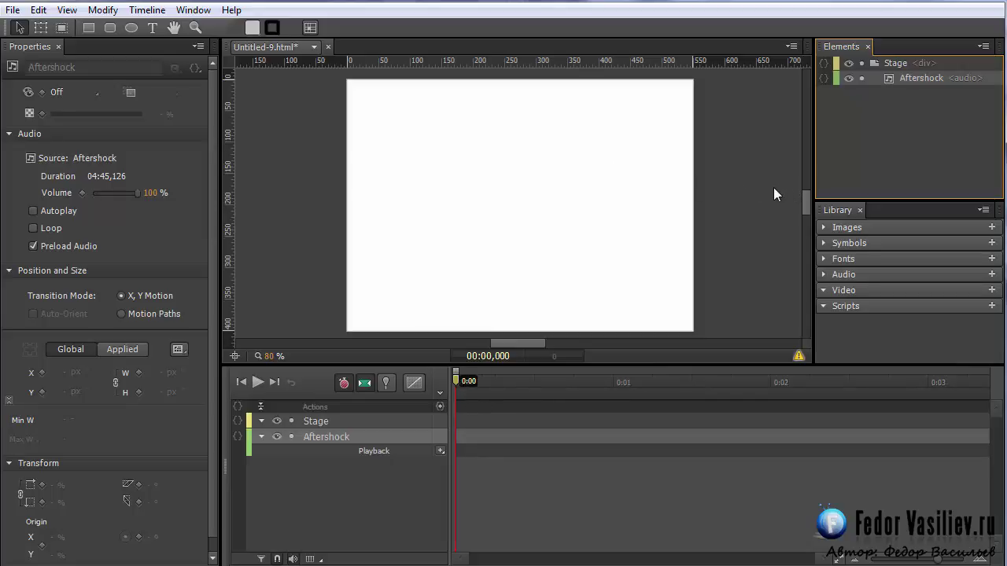
# Add a Play playback trigger for the Aftershock audio at the start of the timeline.
pyautogui.click(902, 82)
pyautogui.click(441, 451)
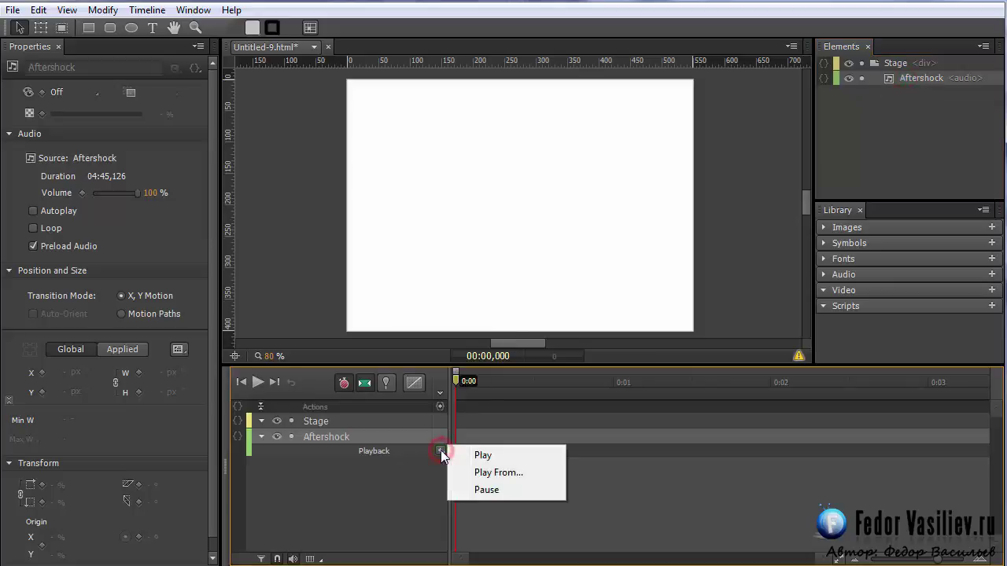
pyautogui.click(482, 456)
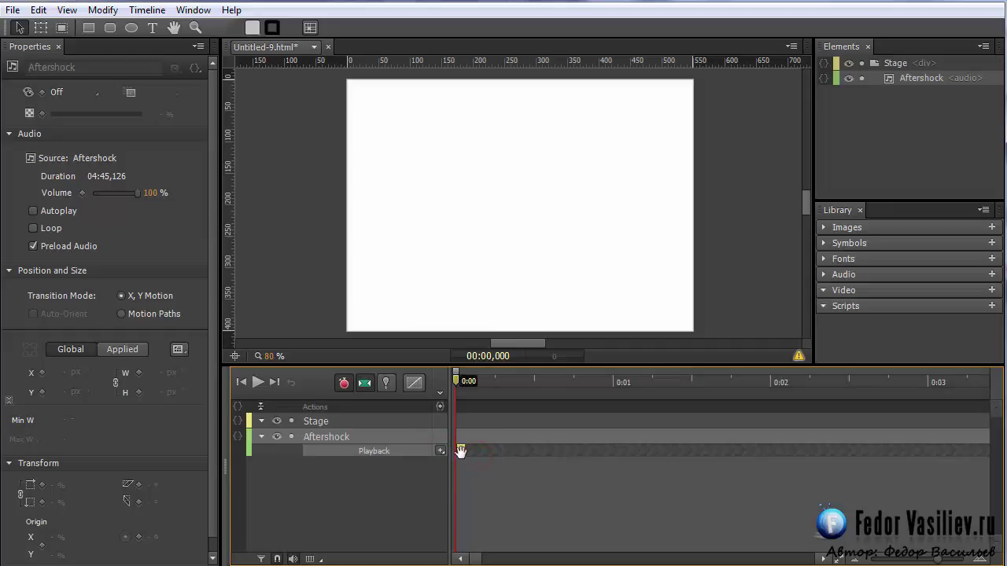
# Try the Play trigger at positions past 0:02 on the timeline and return it to the start.
pyautogui.moveTo(461, 453); pyautogui.dragTo(799, 455)
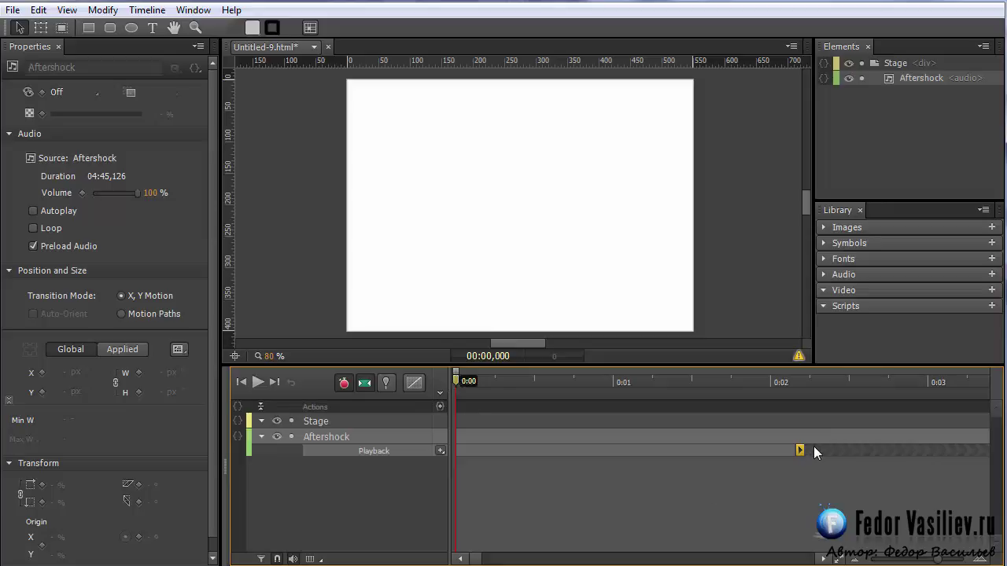
pyautogui.moveTo(799, 450)
pyautogui.mouseDown()
pyautogui.moveTo(892, 448)
pyautogui.moveTo(731, 456)
pyautogui.moveTo(933, 450)
pyautogui.moveTo(875, 464)
pyautogui.moveTo(659, 460)
pyautogui.moveTo(932, 449)
pyautogui.moveTo(854, 454)
pyautogui.mouseUp()
pyautogui.moveTo(854, 450); pyautogui.dragTo(462, 451)
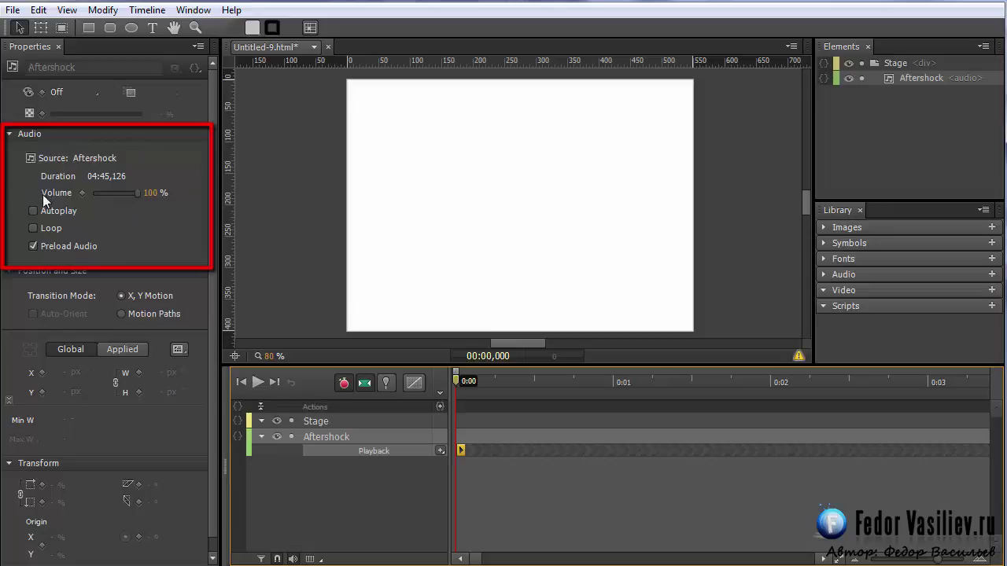
pyautogui.moveTo(135, 195)
pyautogui.mouseDown()
pyautogui.moveTo(100, 193)
pyautogui.moveTo(134, 193)
pyautogui.mouseUp()
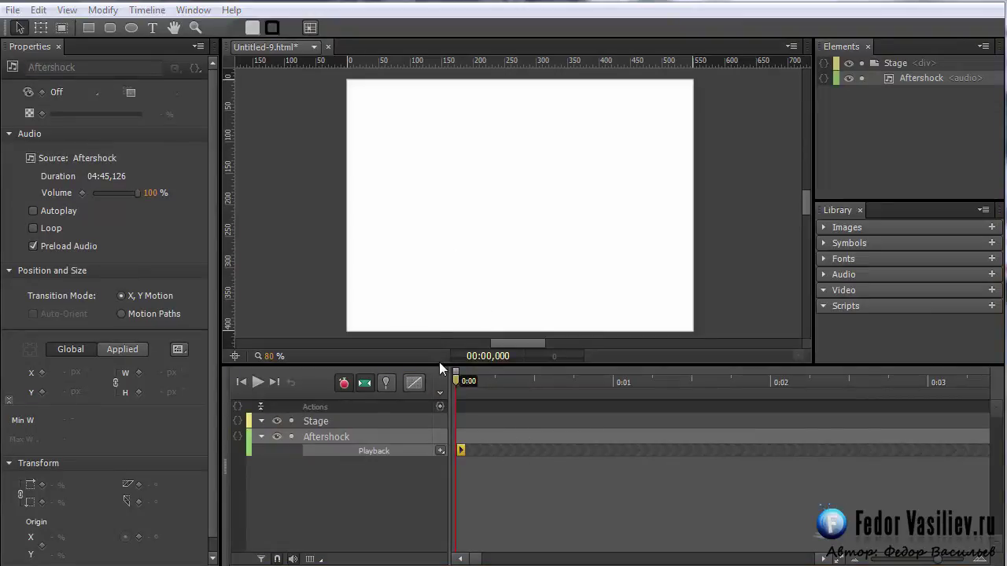
# Set the Aftershock audio element's display to On.
pyautogui.click(458, 381)
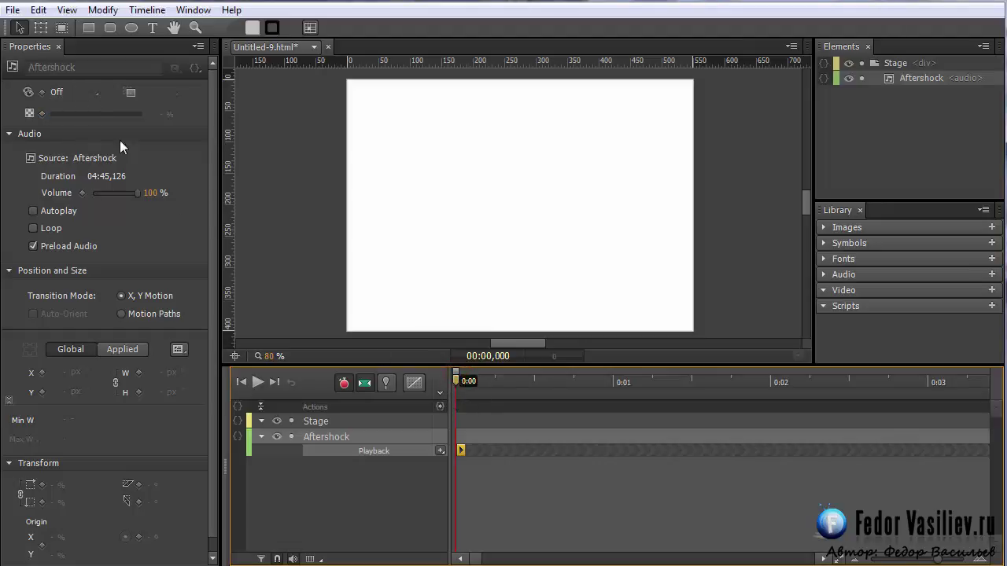
pyautogui.click(63, 94)
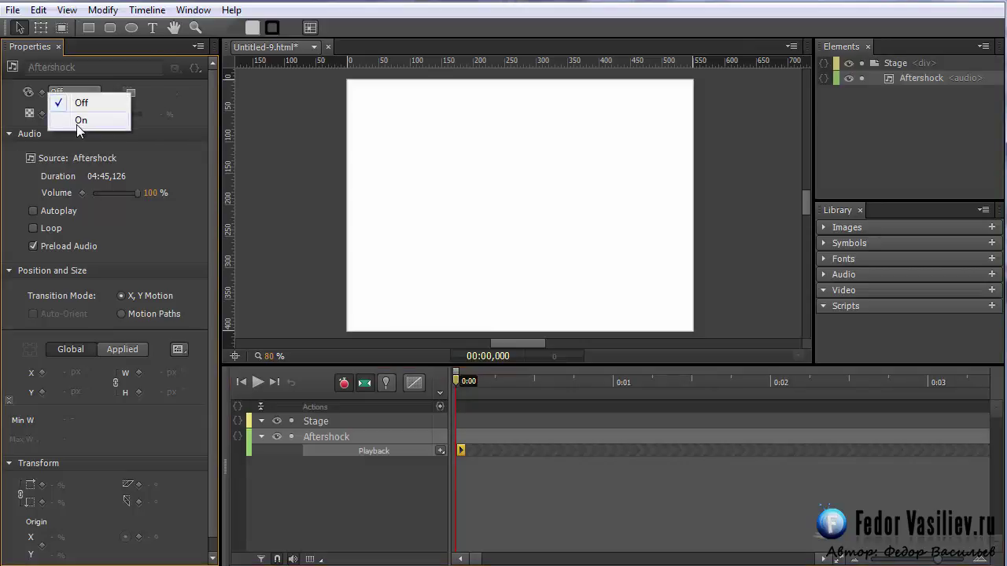
pyautogui.click(461, 485)
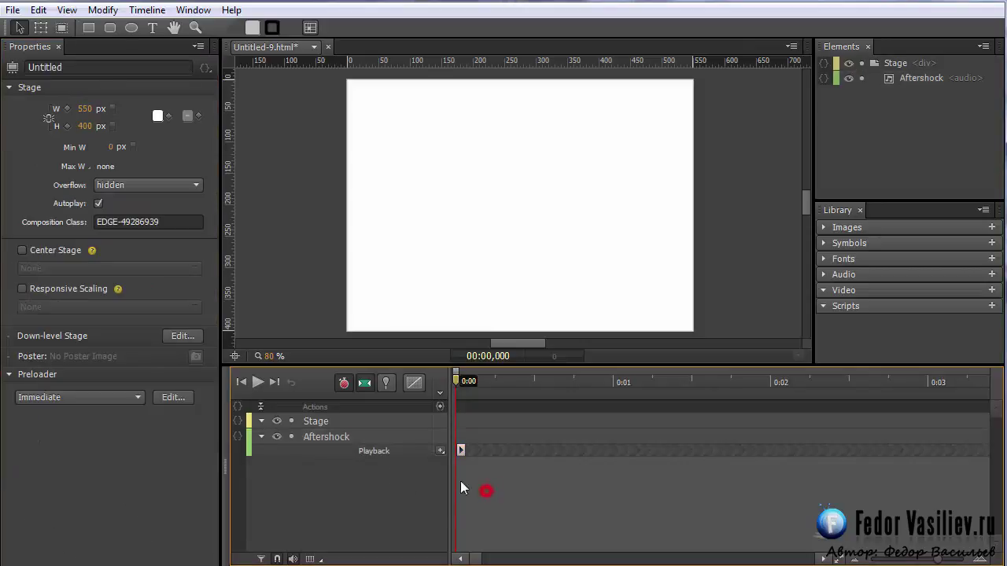
pyautogui.click(350, 436)
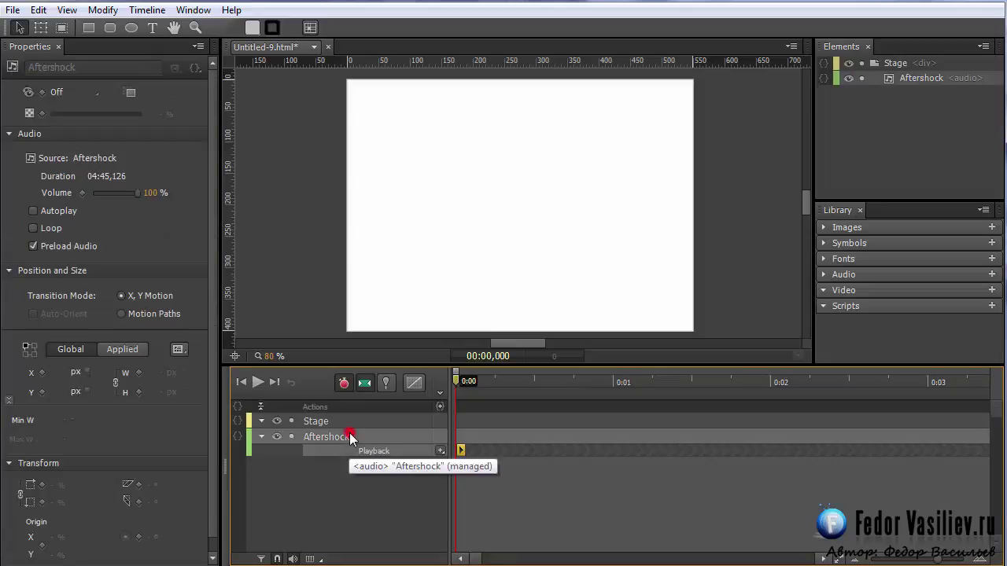
pyautogui.click(59, 92)
pyautogui.click(79, 118)
# Try the Aftershock player controls at different positions on the stage, including X 134, Y 348.
pyautogui.moveTo(641, 231); pyautogui.dragTo(489, 317)
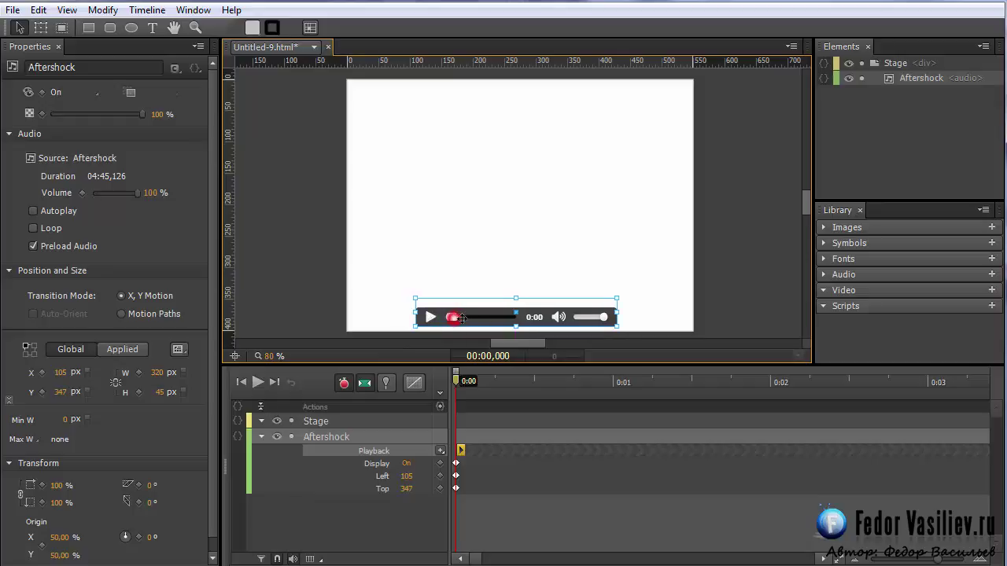
pyautogui.moveTo(452, 318); pyautogui.dragTo(471, 319)
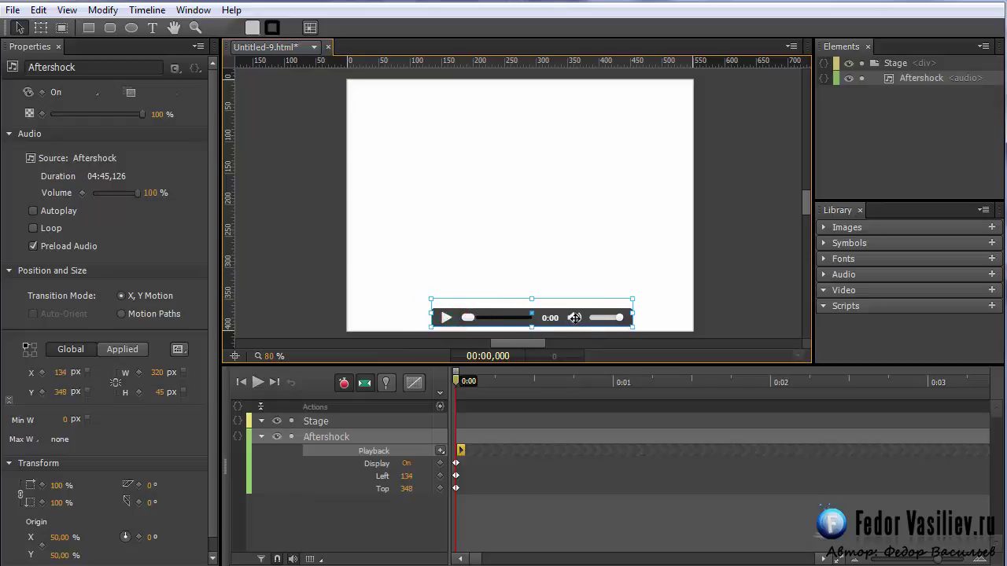
pyautogui.moveTo(619, 321); pyautogui.dragTo(577, 190)
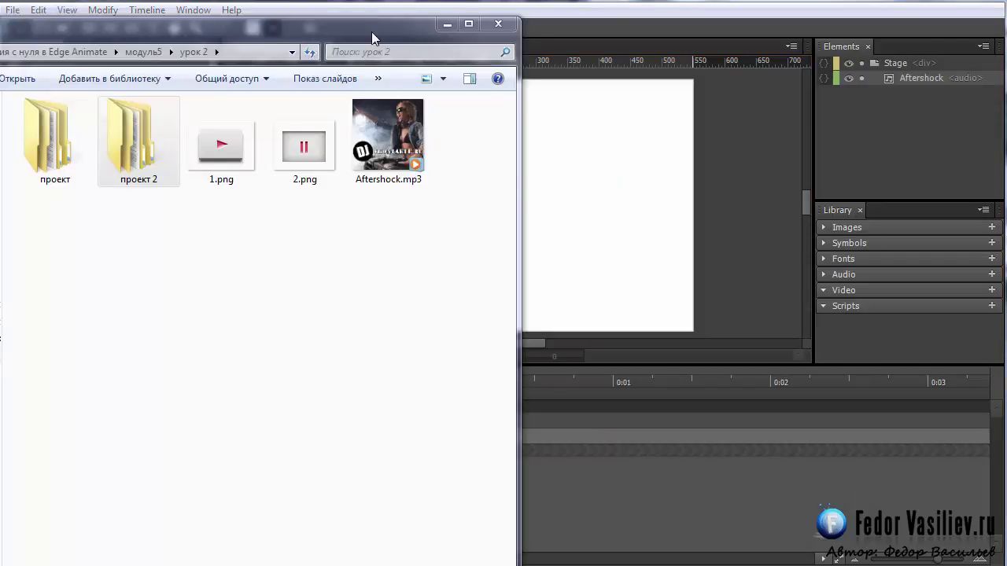
# Import the images 1.png and 2.png from the lesson folder onto the stage.
pyautogui.click(371, 32)
pyautogui.moveTo(250, 36); pyautogui.dragTo(241, 35)
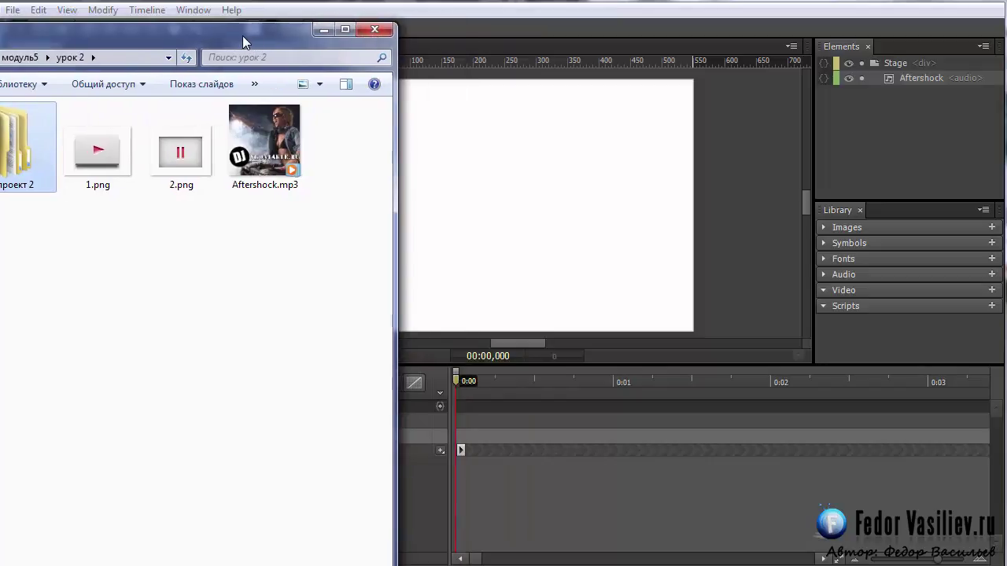
pyautogui.click(170, 229)
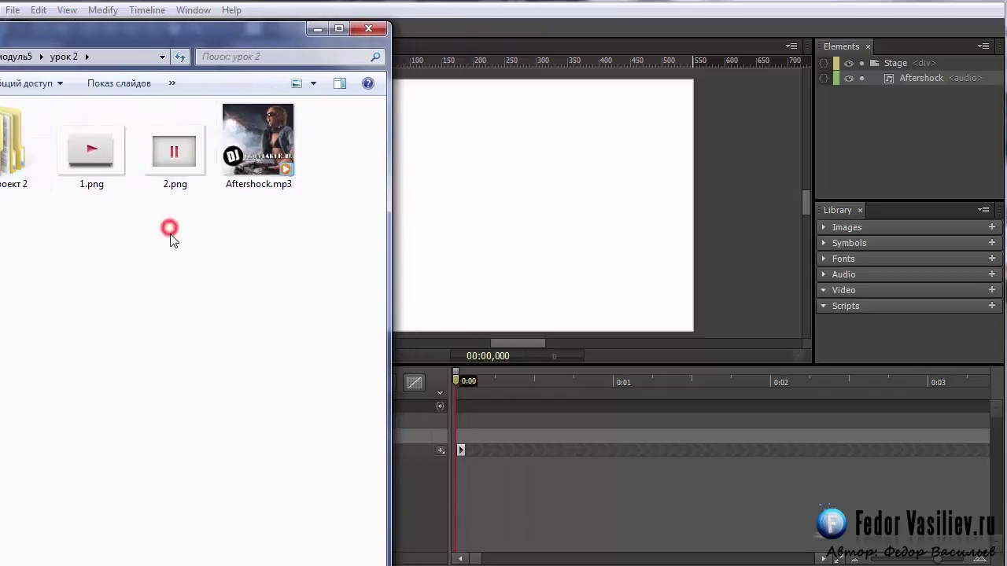
pyautogui.moveTo(186, 214); pyautogui.dragTo(52, 105)
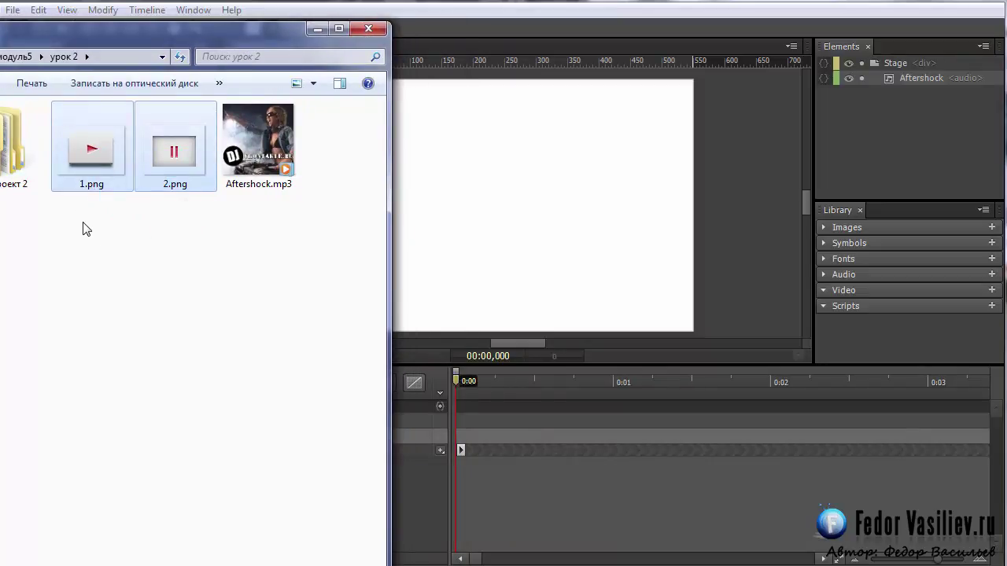
pyautogui.moveTo(99, 157); pyautogui.dragTo(504, 227)
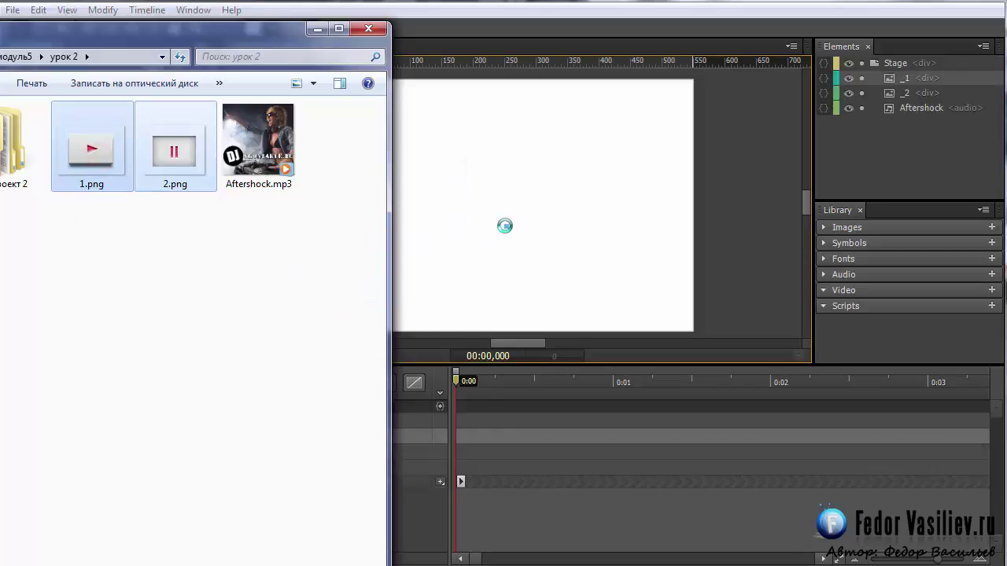
pyautogui.click(317, 30)
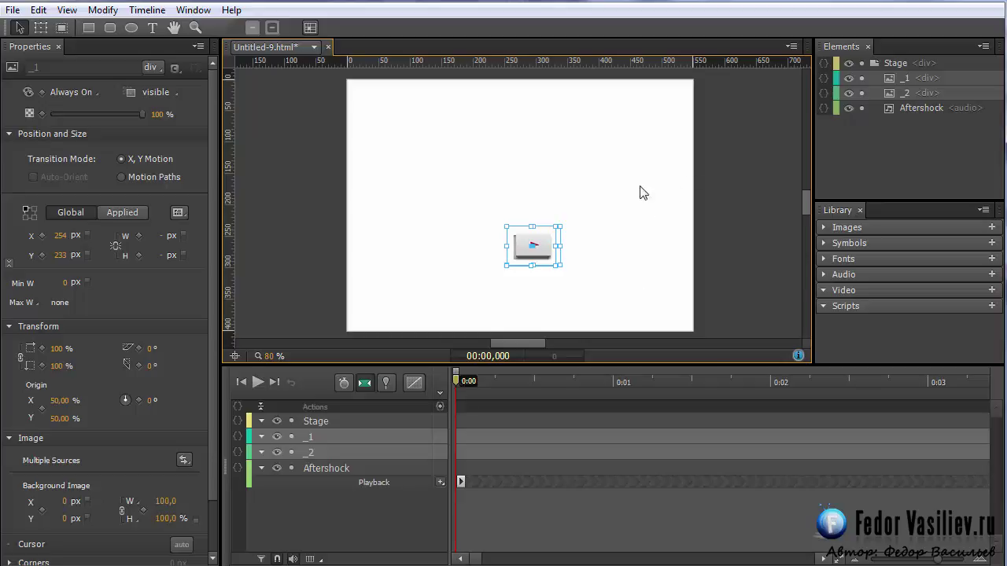
# Give the stage a dark blue background and reduce its height to about 143 px.
pyautogui.click(891, 64)
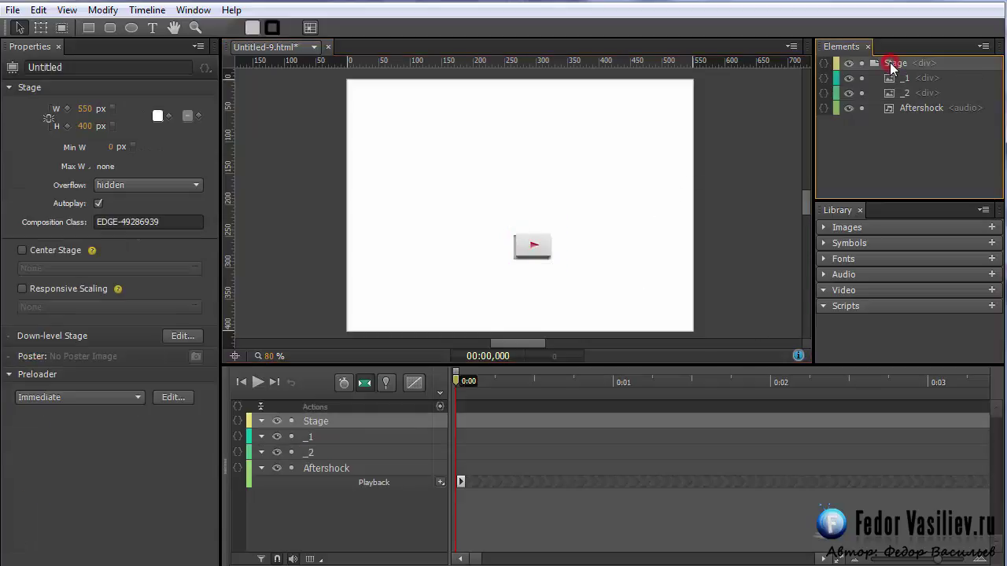
pyautogui.click(157, 116)
pyautogui.moveTo(219, 272)
pyautogui.mouseDown()
pyautogui.moveTo(182, 233)
pyautogui.moveTo(219, 266)
pyautogui.moveTo(201, 275)
pyautogui.mouseUp()
pyautogui.click(85, 126)
pyautogui.moveTo(85, 126); pyautogui.dragTo(55, 127)
# Move the play image onto the blue stage and position the pause image beside it at about X 237, Y 15.
pyautogui.moveTo(527, 327); pyautogui.dragTo(468, 189)
pyautogui.moveTo(544, 188); pyautogui.dragTo(515, 194)
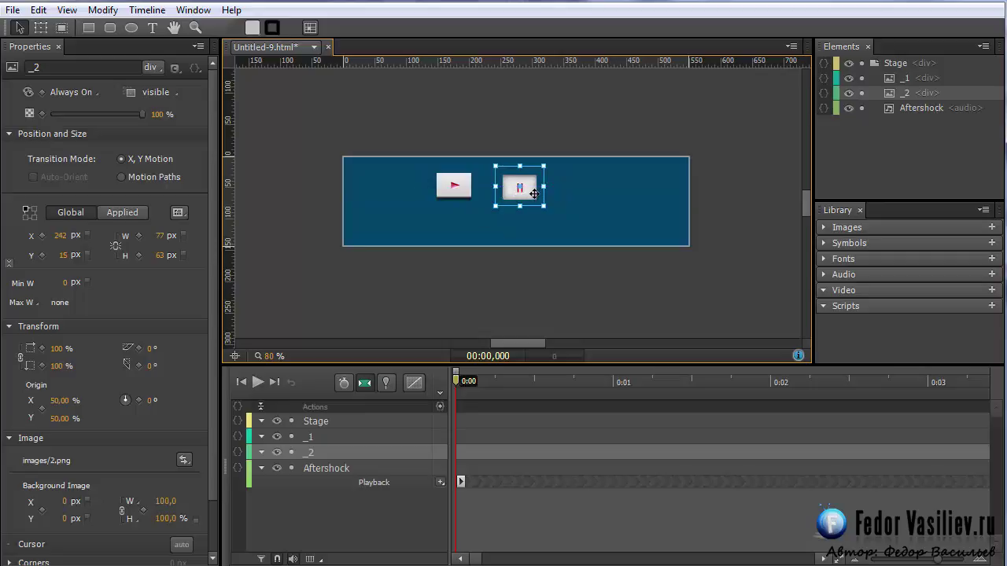
pyautogui.moveTo(524, 194); pyautogui.dragTo(524, 195)
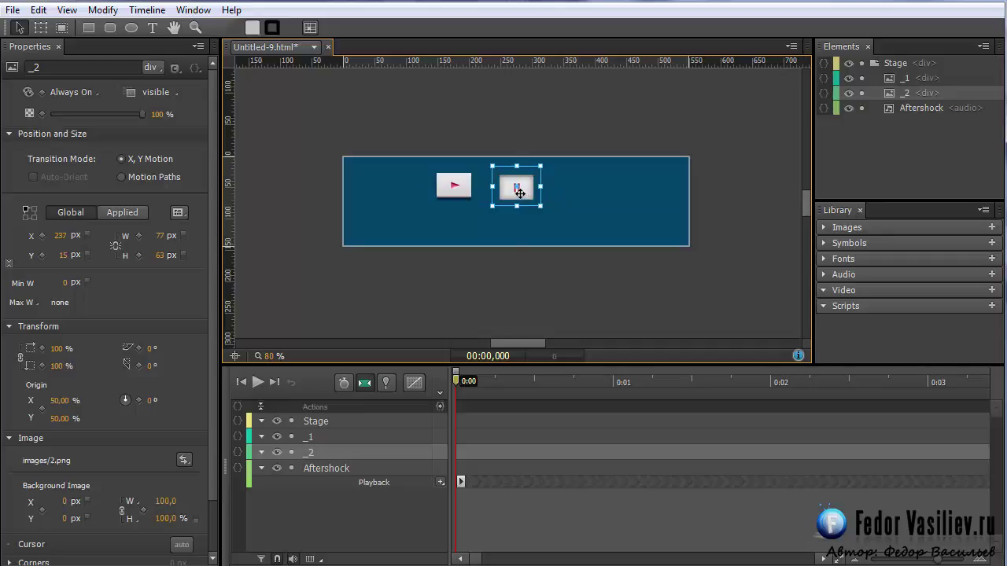
# Stack the play image _1 over the pause image at about X 232 and nudge it down into alignment.
pyautogui.moveTo(454, 191); pyautogui.dragTo(515, 196)
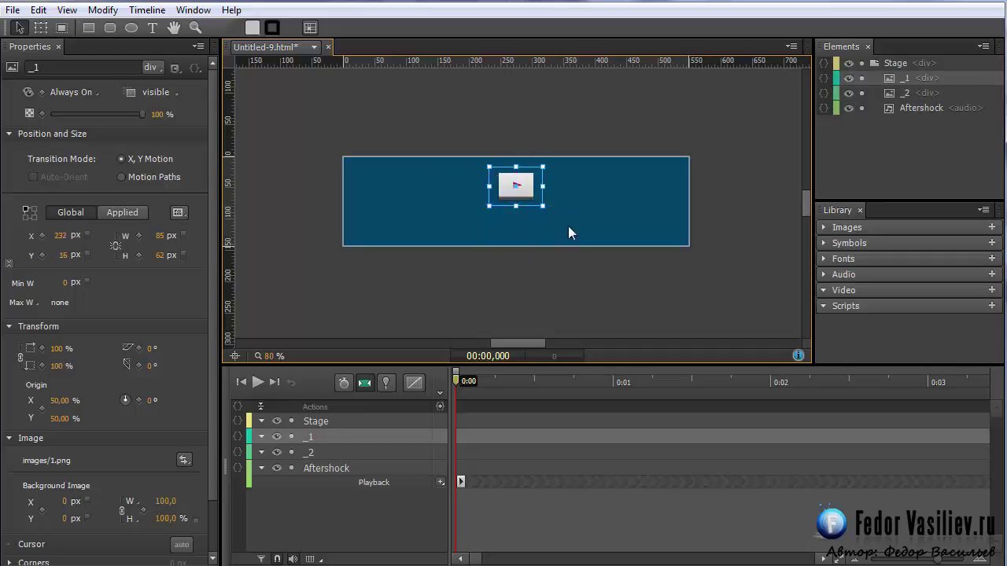
pyautogui.press('Down')
pyautogui.press('Down')
pyautogui.press('Down')
pyautogui.click(574, 217)
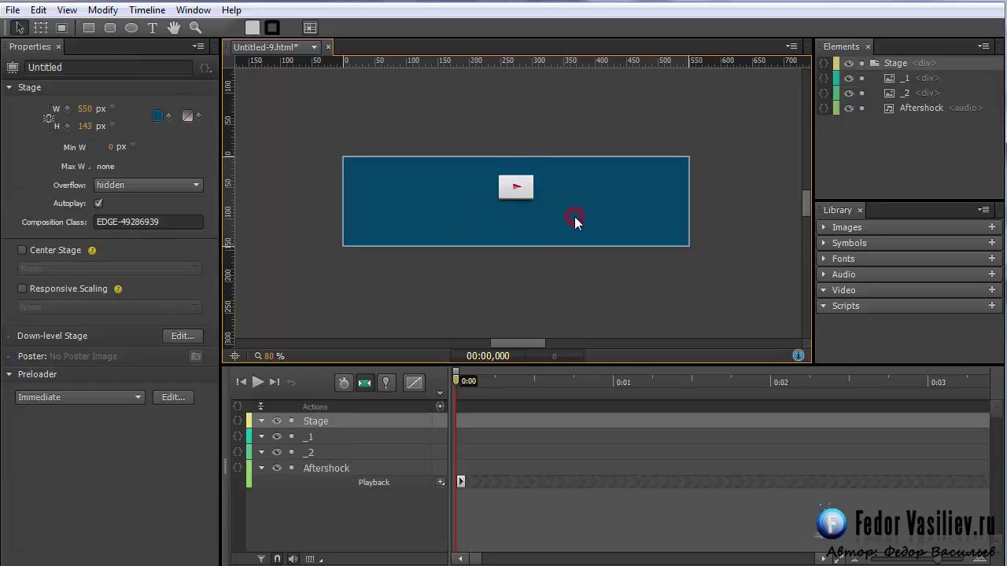
# Toggle the visibility of image _1 repeatedly to compare its alignment with the pause image beneath it.
pyautogui.click(847, 79)
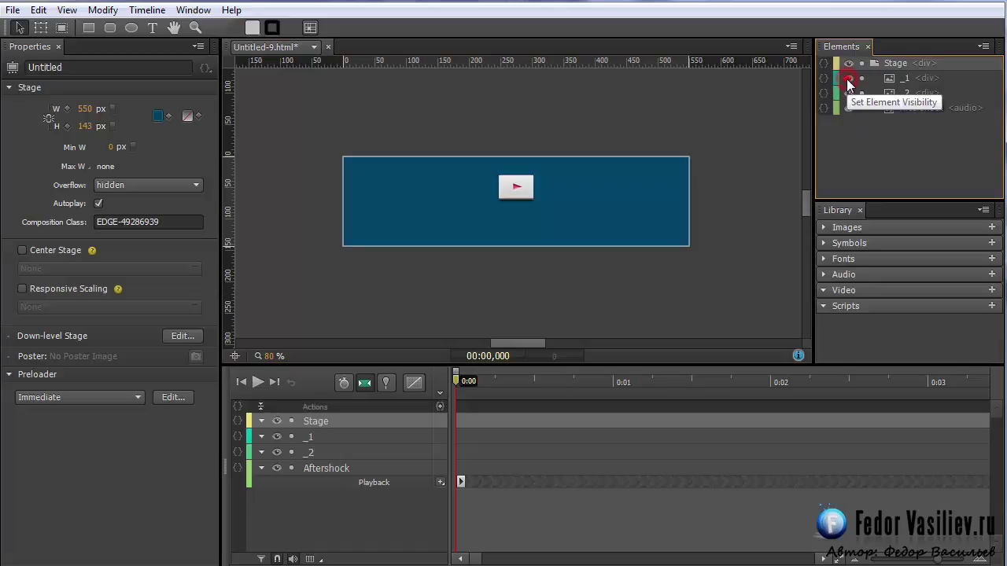
pyautogui.click(847, 80)
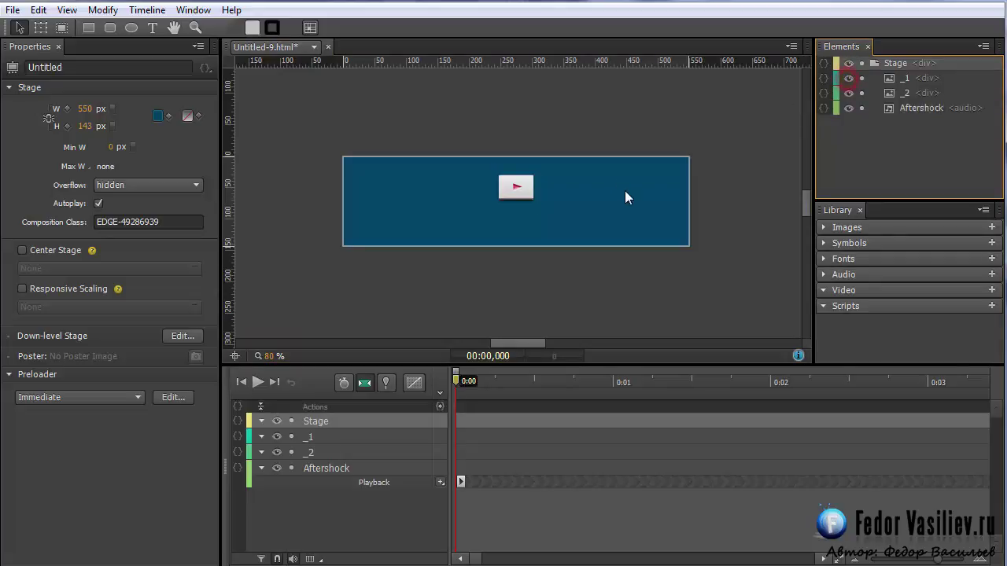
pyautogui.click(511, 185)
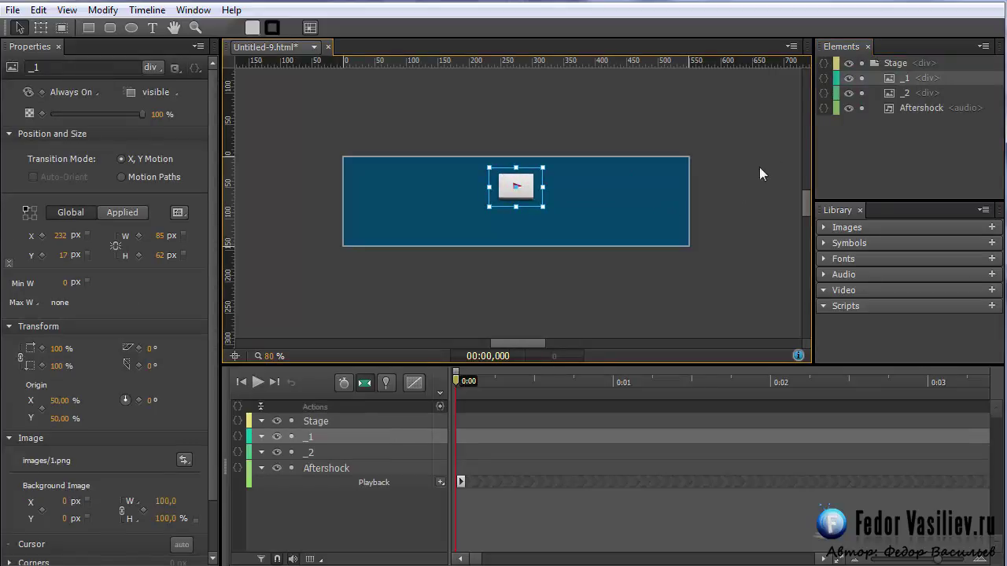
pyautogui.click(849, 80)
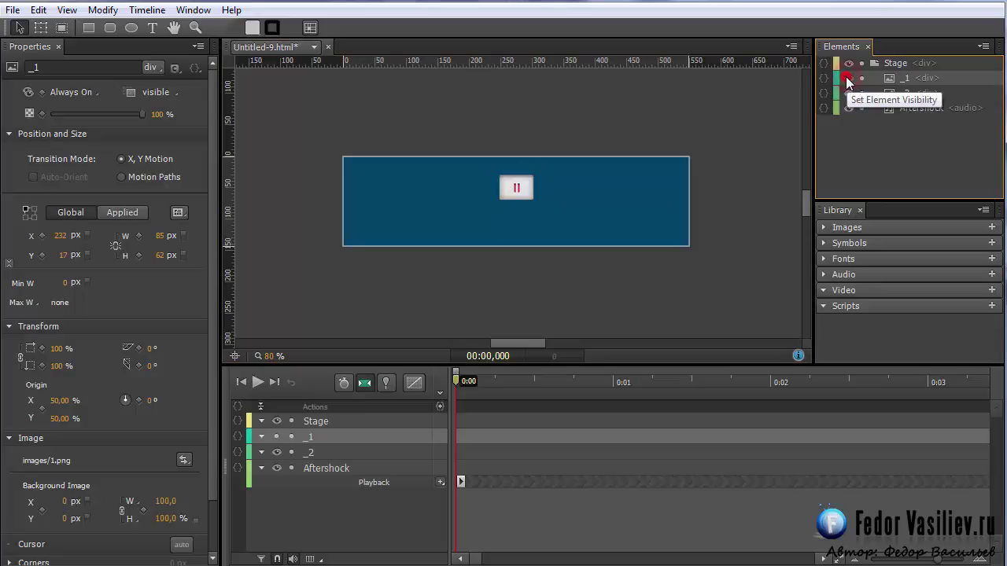
pyautogui.click(847, 78)
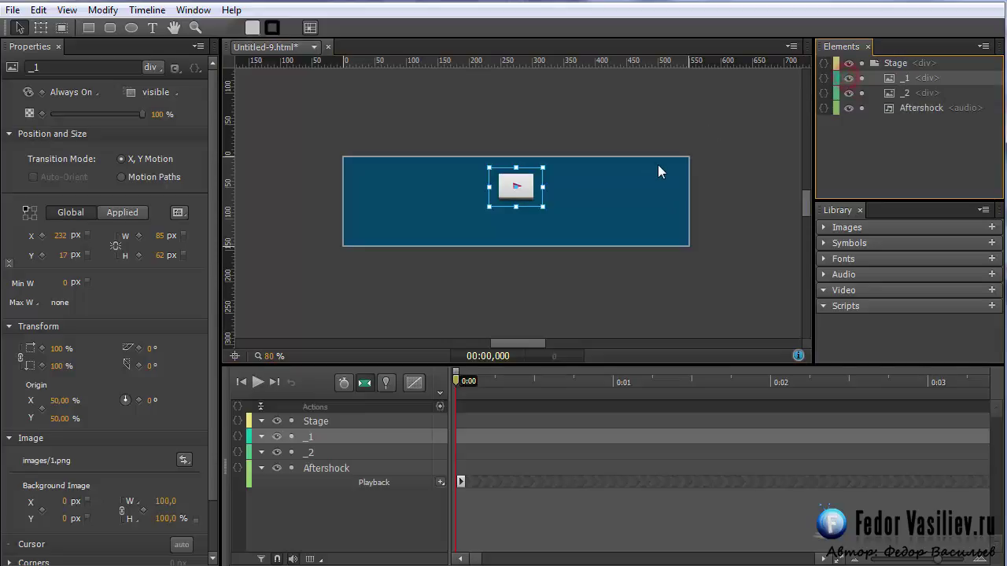
pyautogui.click(849, 79)
pyautogui.click(849, 79)
pyautogui.click(848, 80)
pyautogui.click(848, 80)
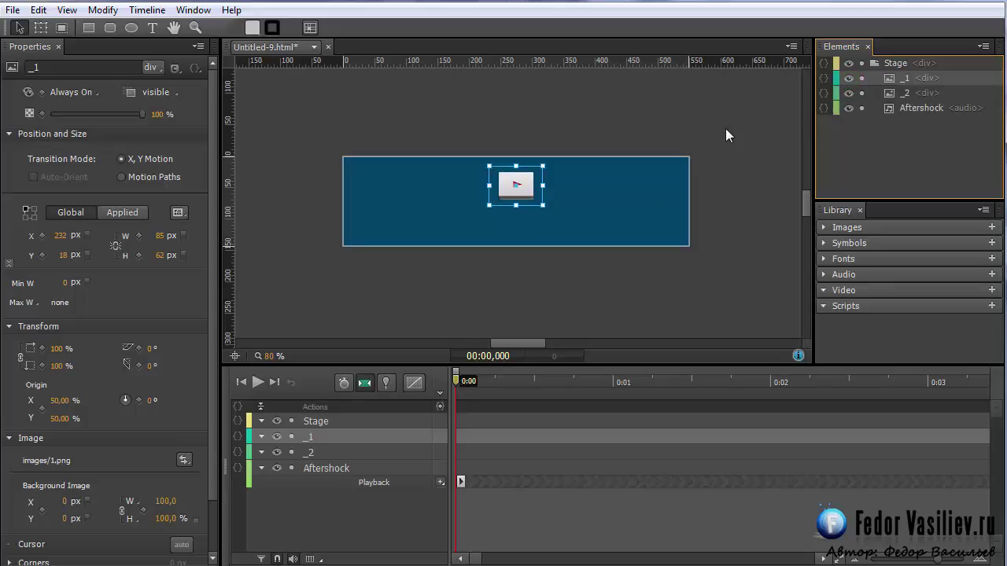
# Nudge image _1 vertically to Y 17 and recheck its alignment with the pause image by toggling its visibility.
pyautogui.press('Down')
pyautogui.press('Down')
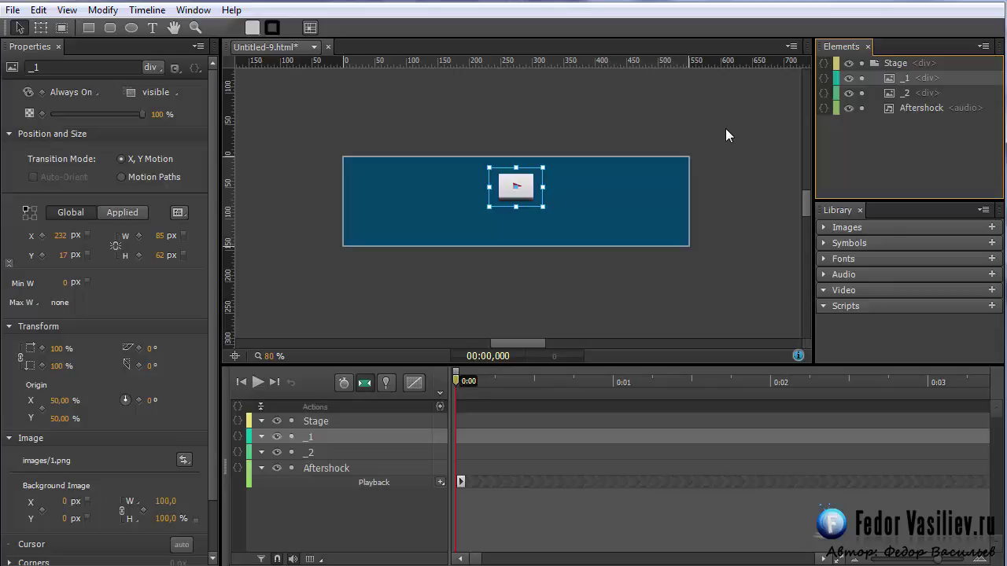
pyautogui.click(850, 79)
pyautogui.click(850, 79)
pyautogui.click(851, 78)
pyautogui.click(850, 79)
# Set the display of image _2 to Off at the start of the timeline.
pyautogui.click(891, 92)
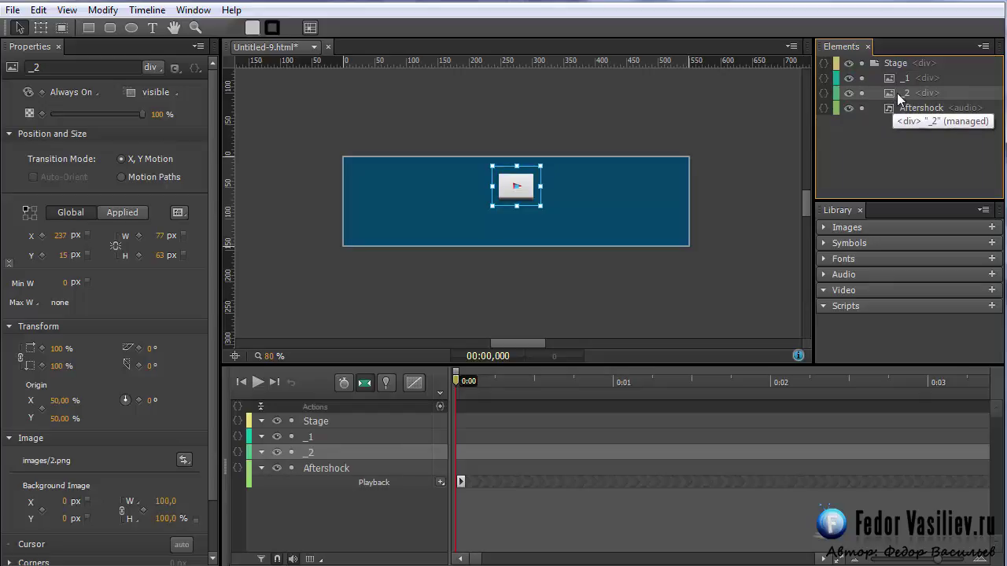
pyautogui.click(476, 377)
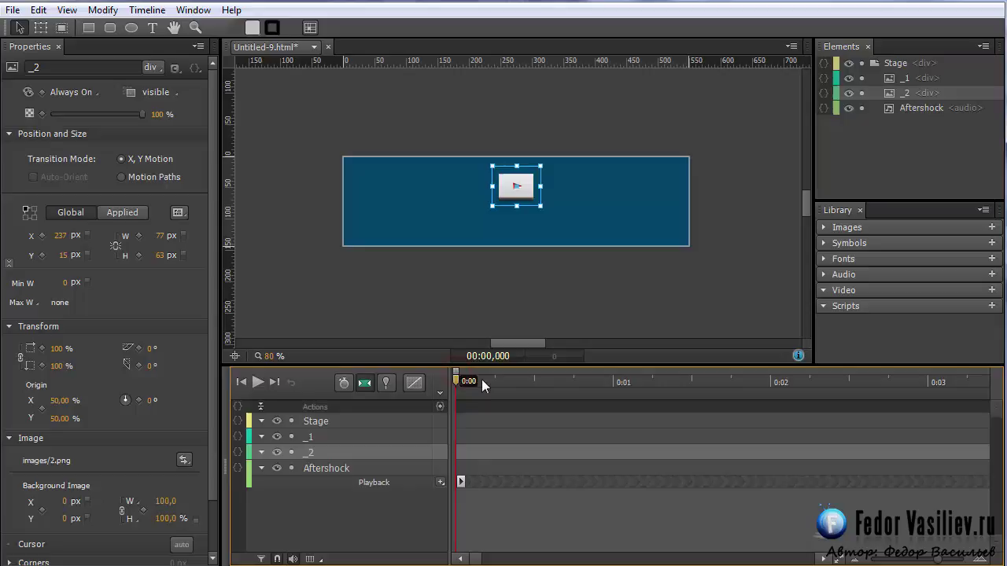
pyautogui.click(67, 93)
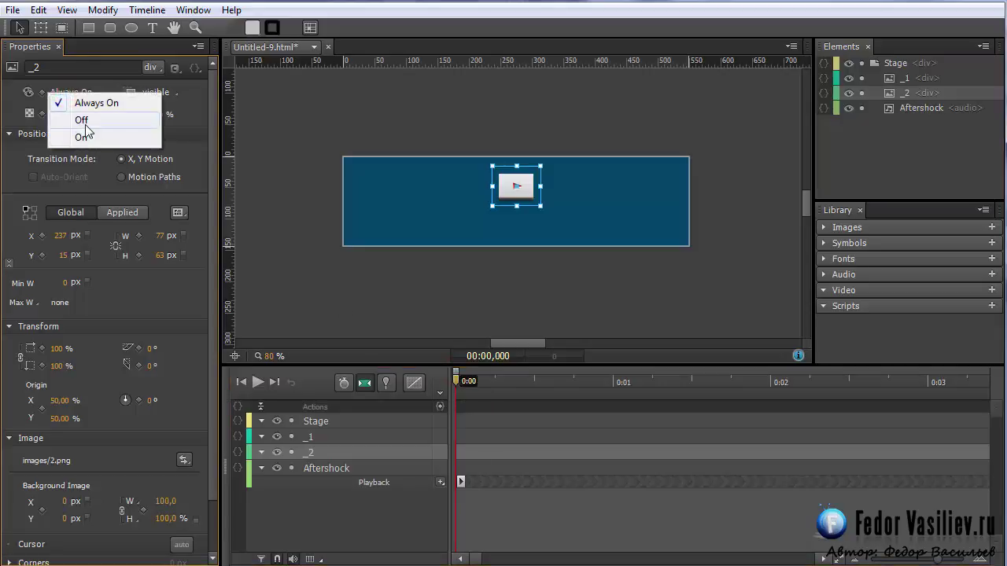
pyautogui.click(81, 120)
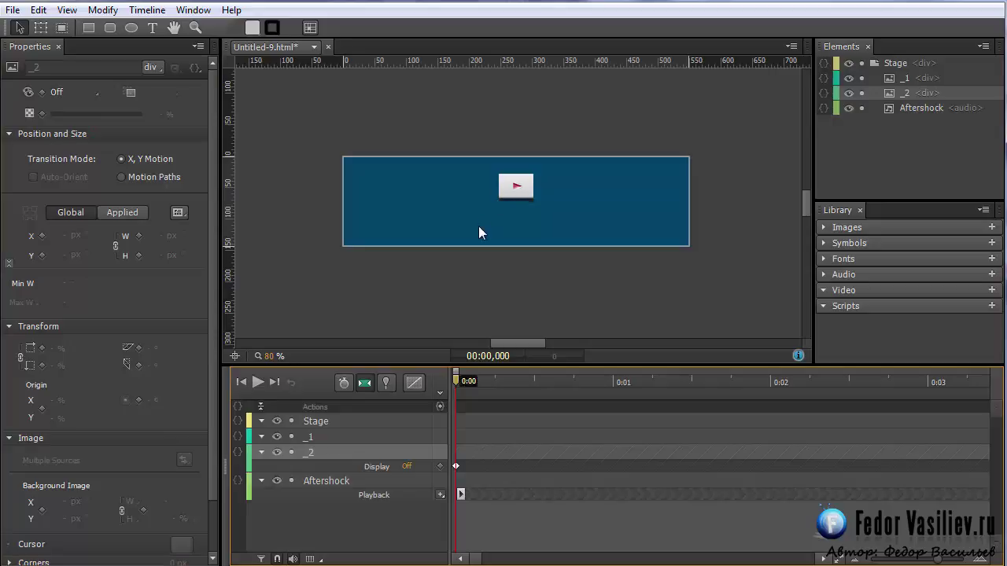
# Add a timeline trigger at 0 ms with a Stop playback action targeting the Stage.
pyautogui.click(439, 406)
pyautogui.doubleClick(273, 163)
pyautogui.click(236, 370)
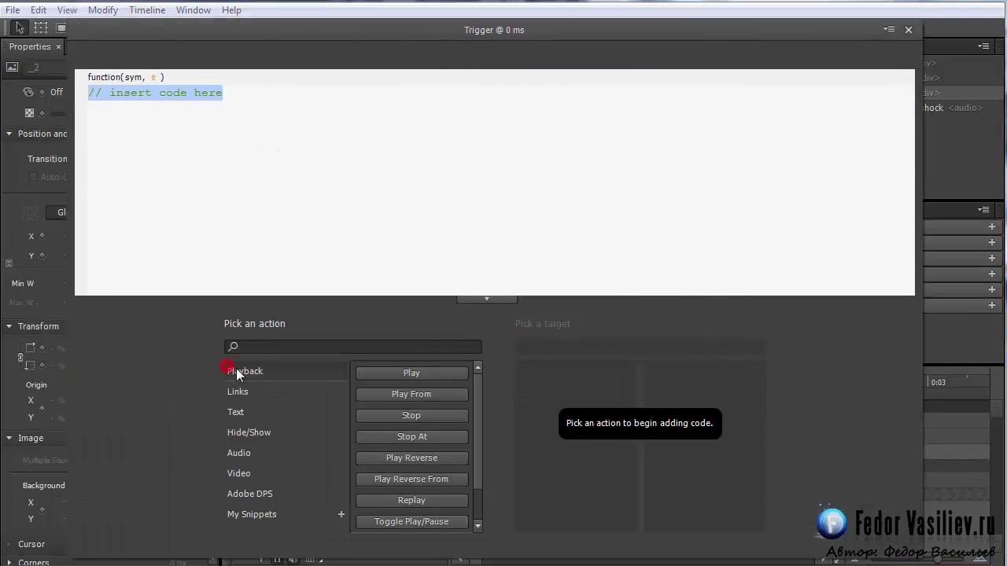
pyautogui.click(405, 416)
pyautogui.click(533, 369)
pyautogui.click(534, 369)
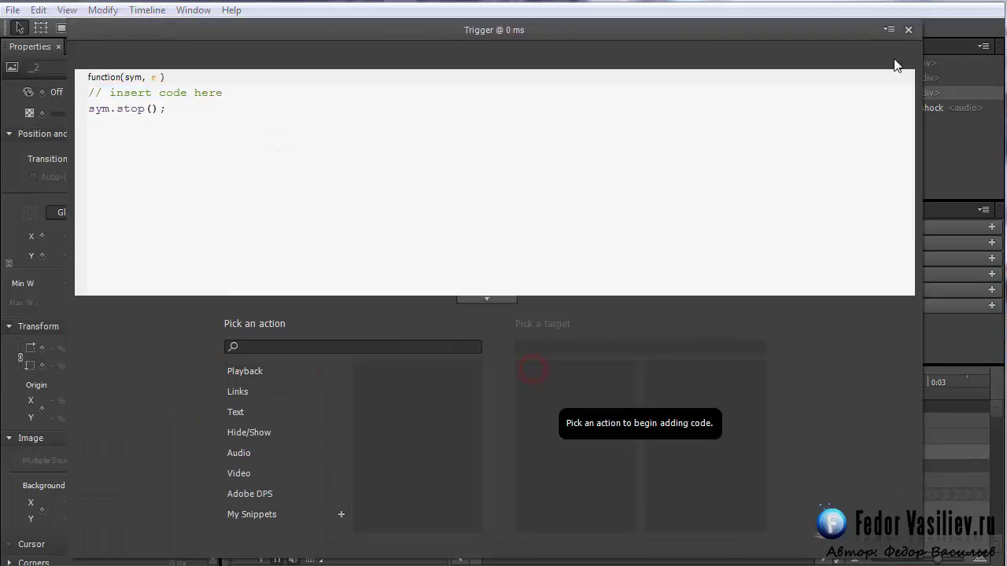
pyautogui.click(908, 30)
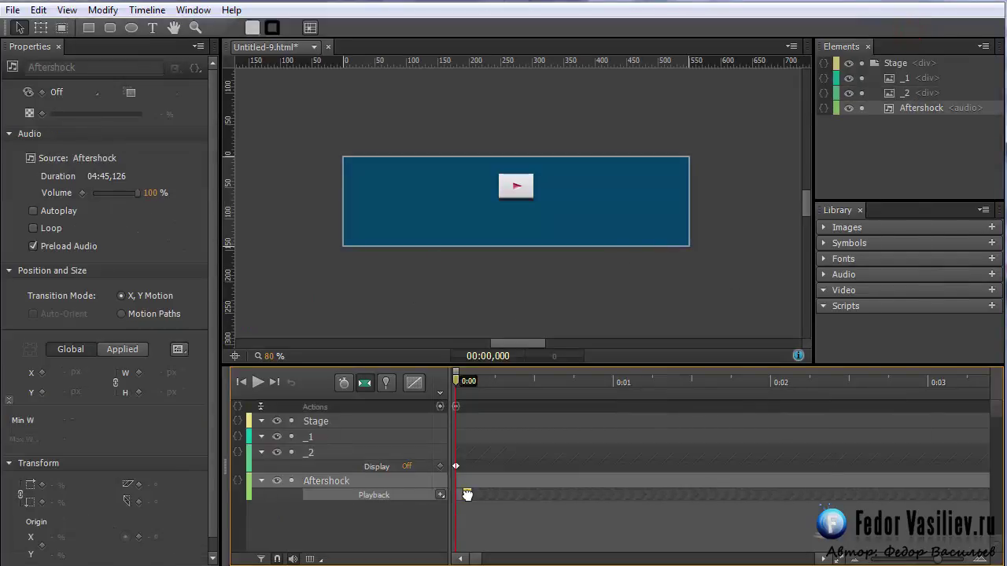
# Shift the Aftershock playback cue to 0:00.050 and set image _2's display to On at that time.
pyautogui.moveTo(455, 381); pyautogui.dragTo(463, 381)
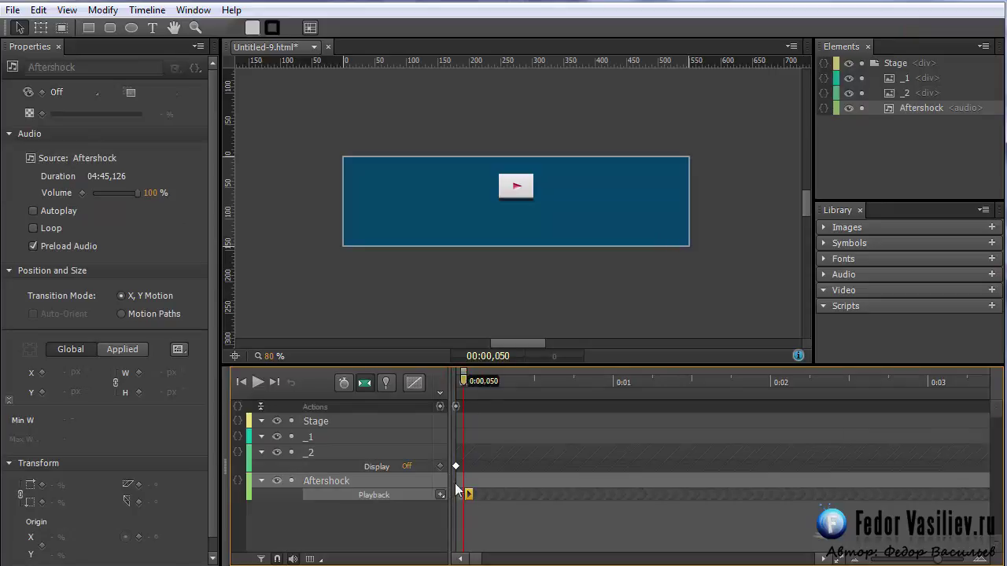
pyautogui.click(894, 94)
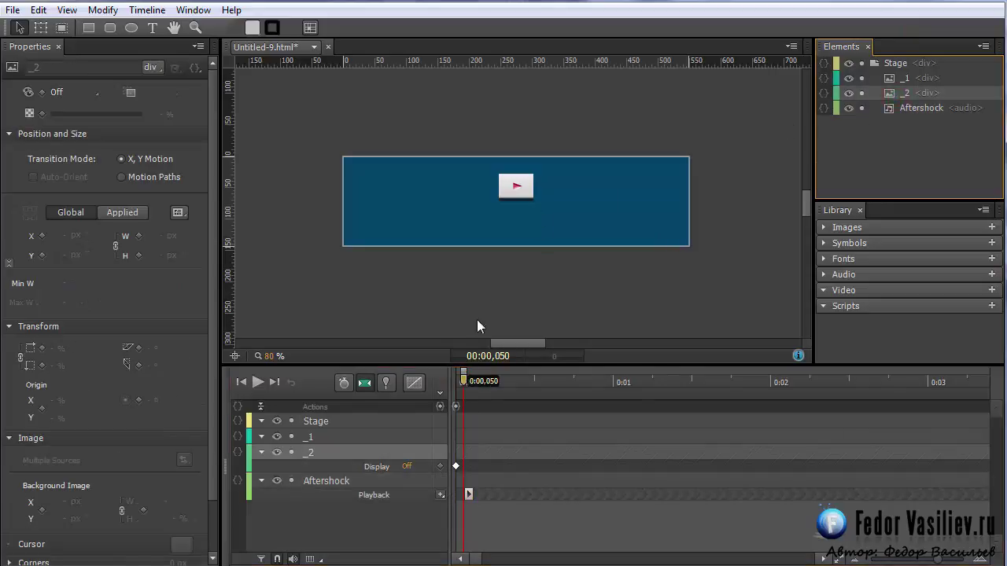
pyautogui.click(62, 93)
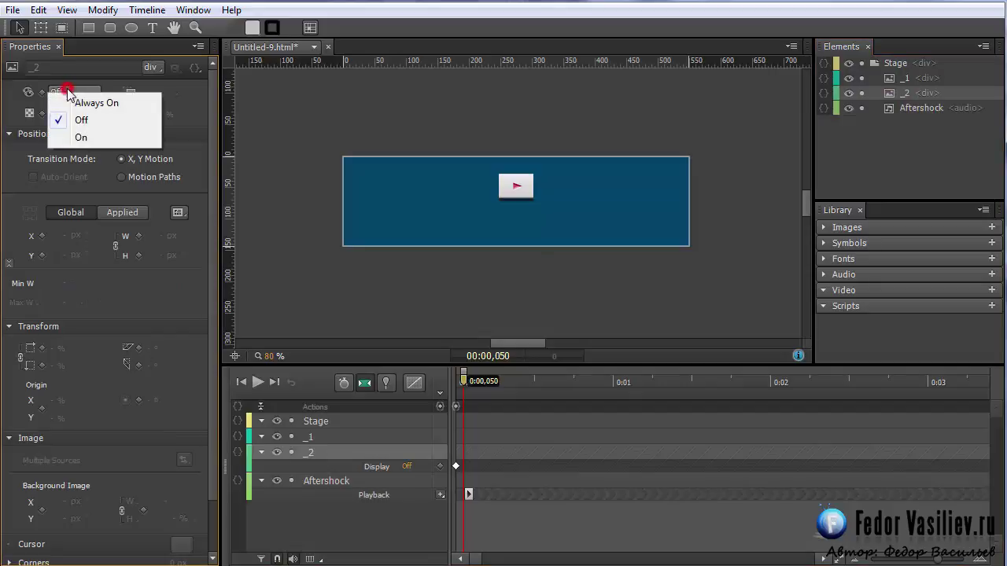
pyautogui.click(82, 138)
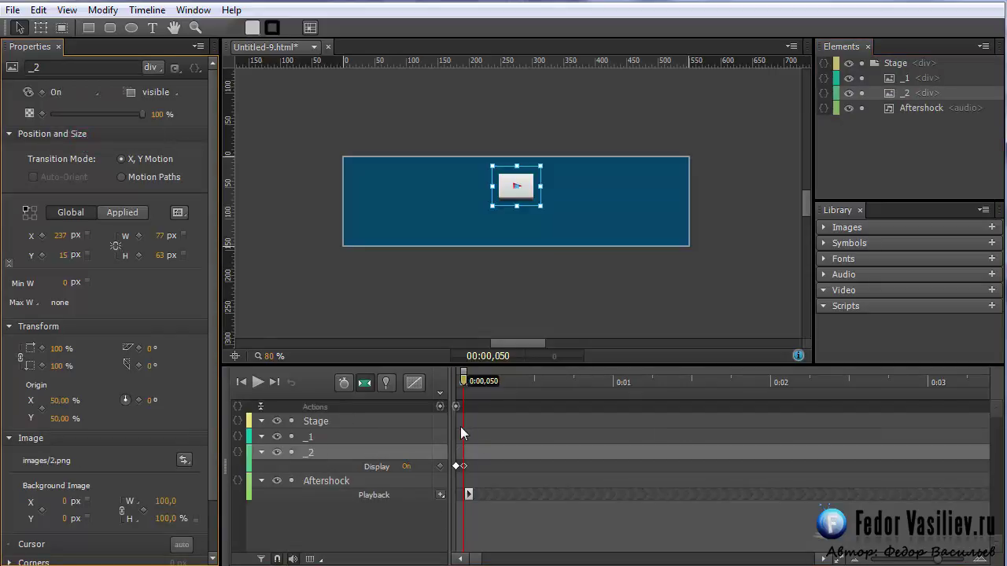
pyautogui.click(462, 431)
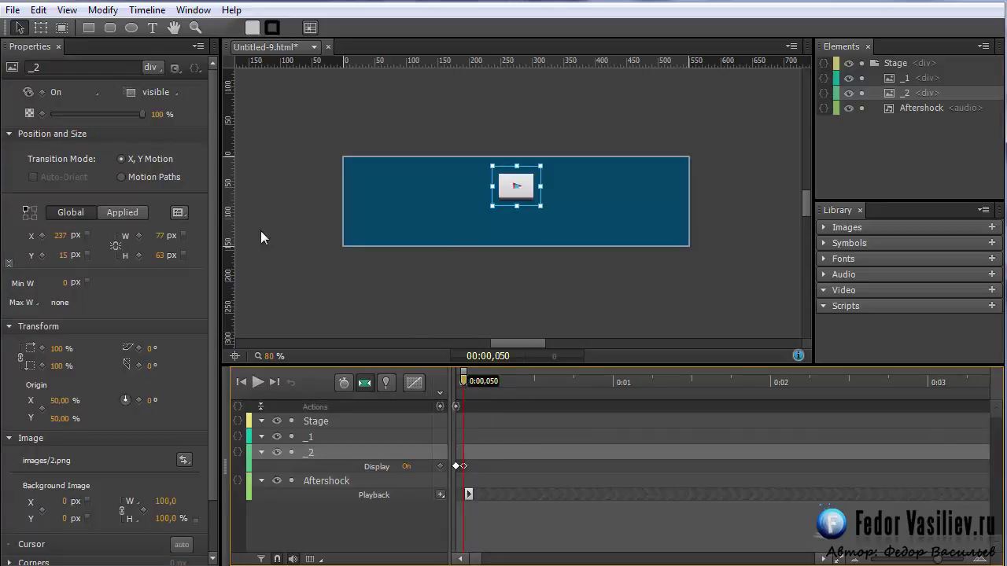
# Set image _1's display to Off at 0:00.050 and return the playhead to 0:00 to check the button image.
pyautogui.click(894, 79)
pyautogui.click(75, 92)
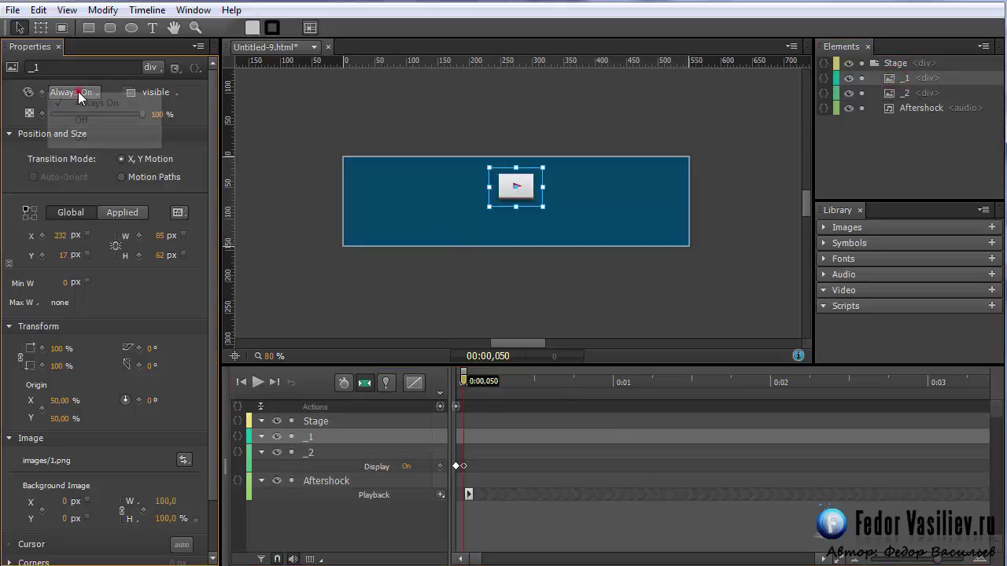
pyautogui.click(82, 120)
pyautogui.click(456, 381)
pyautogui.click(436, 309)
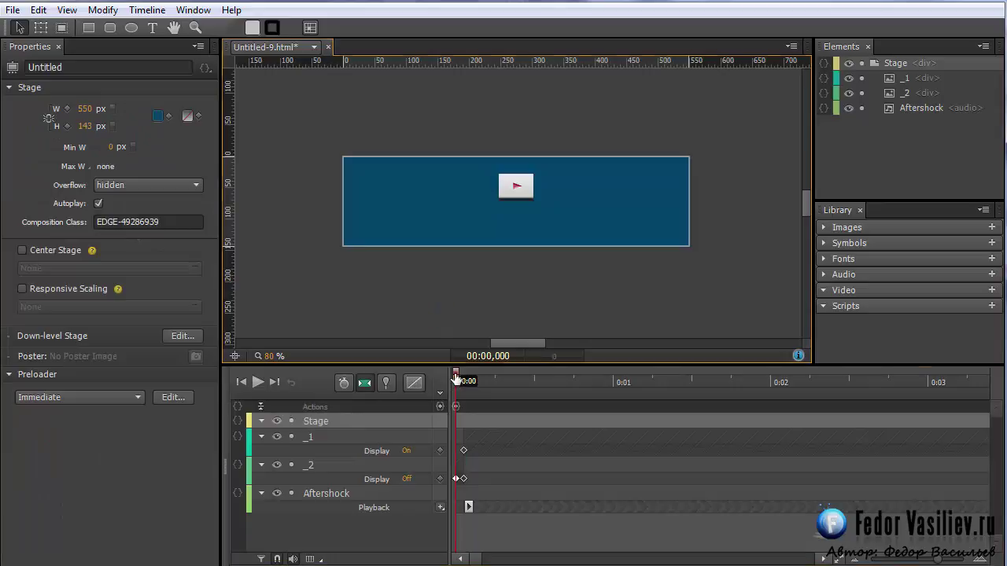
pyautogui.moveTo(456, 380)
pyautogui.mouseDown()
pyautogui.moveTo(467, 382)
pyautogui.moveTo(454, 380)
pyautogui.mouseUp()
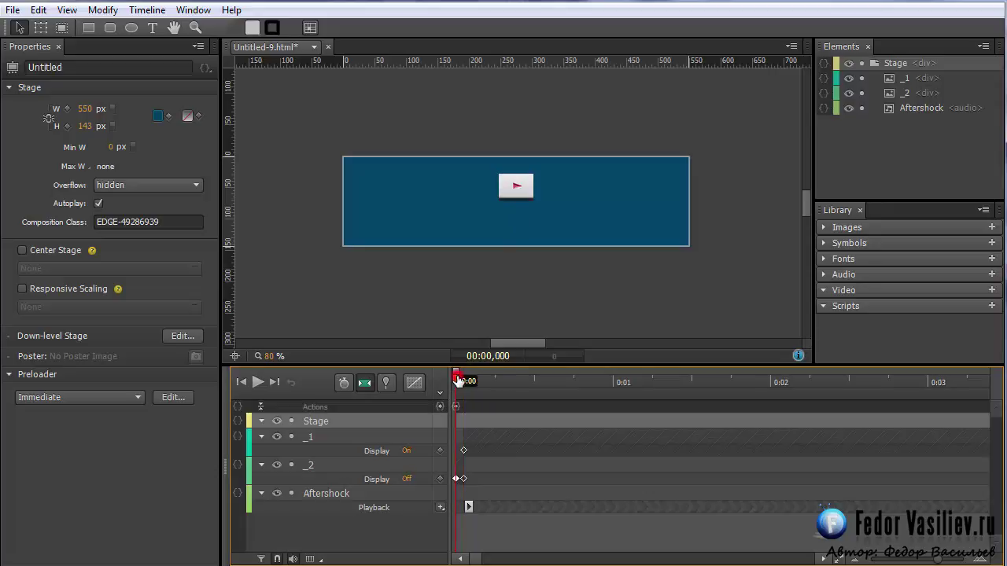
# Insert a timeline label named 1 at 0:00.050.
pyautogui.moveTo(458, 381); pyautogui.dragTo(467, 383)
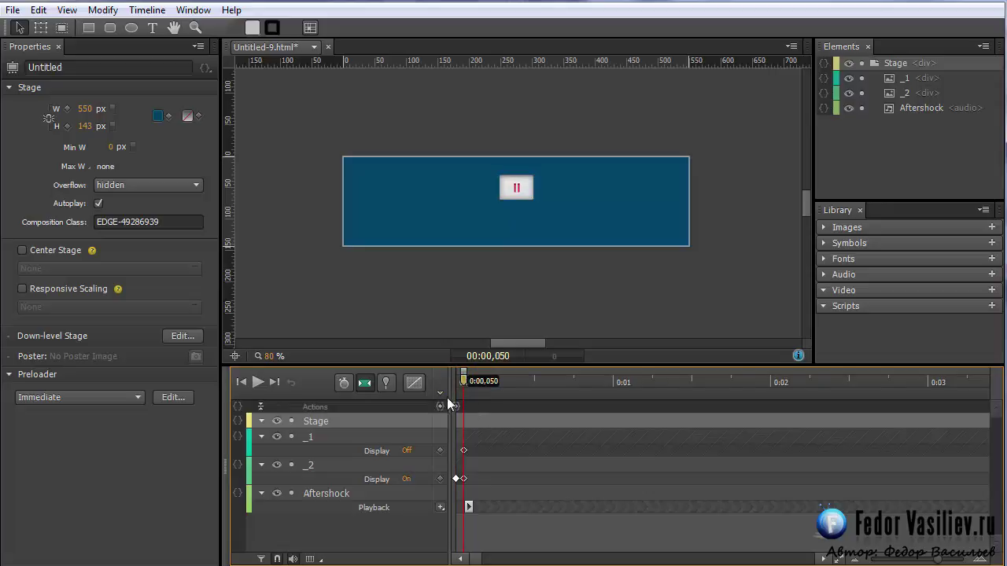
pyautogui.click(441, 389)
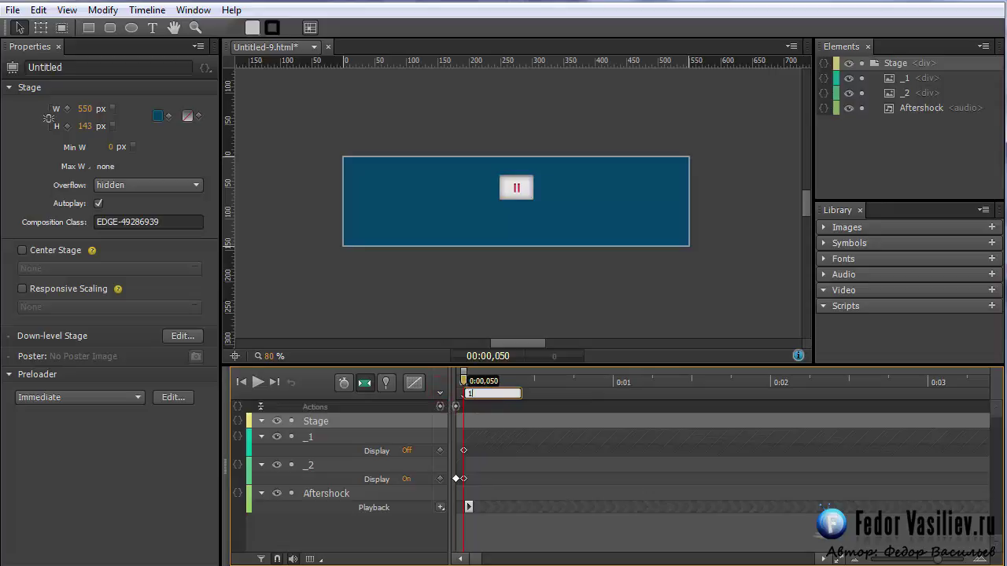
pyautogui.write('1')
pyautogui.press('Return')
# Give image _1 a click event with a Play action on the Stage in place of the placeholder comment.
pyautogui.moveTo(467, 380)
pyautogui.mouseDown()
pyautogui.moveTo(462, 395)
pyautogui.moveTo(452, 382)
pyautogui.moveTo(472, 393)
pyautogui.moveTo(601, 402)
pyautogui.moveTo(764, 393)
pyautogui.moveTo(456, 389)
pyautogui.mouseUp()
pyautogui.click(893, 78)
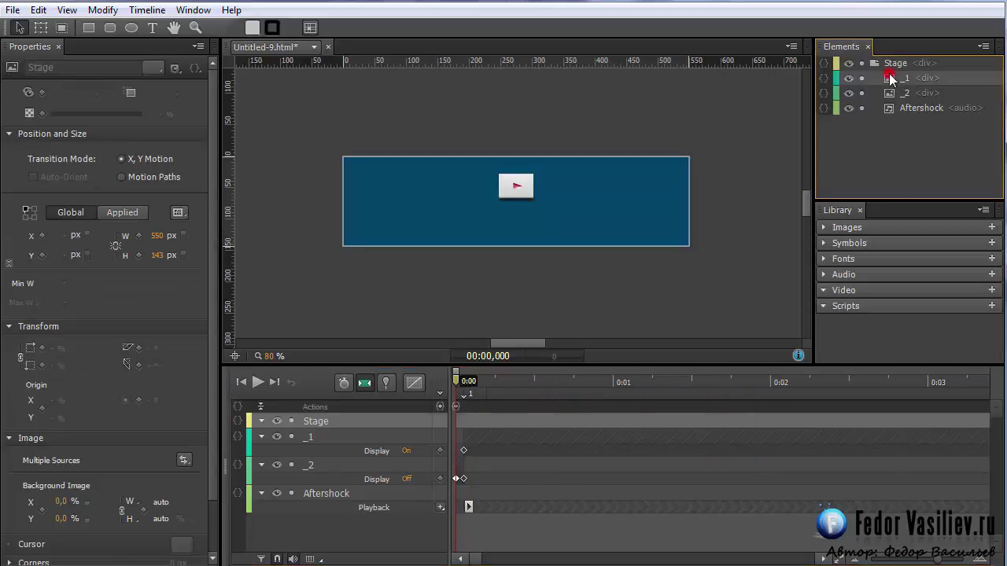
pyautogui.click(823, 78)
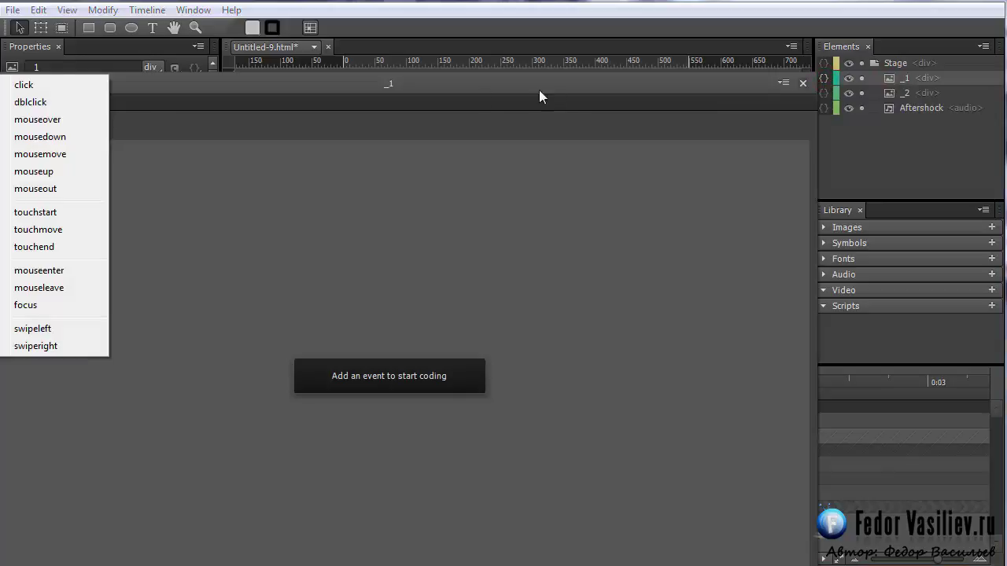
pyautogui.click(25, 87)
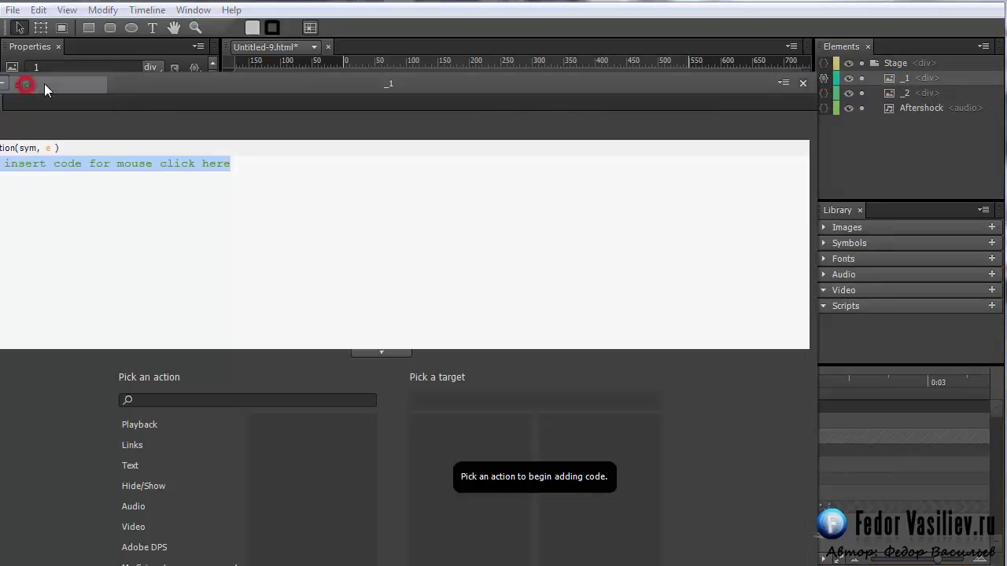
pyautogui.press('BackSpace')
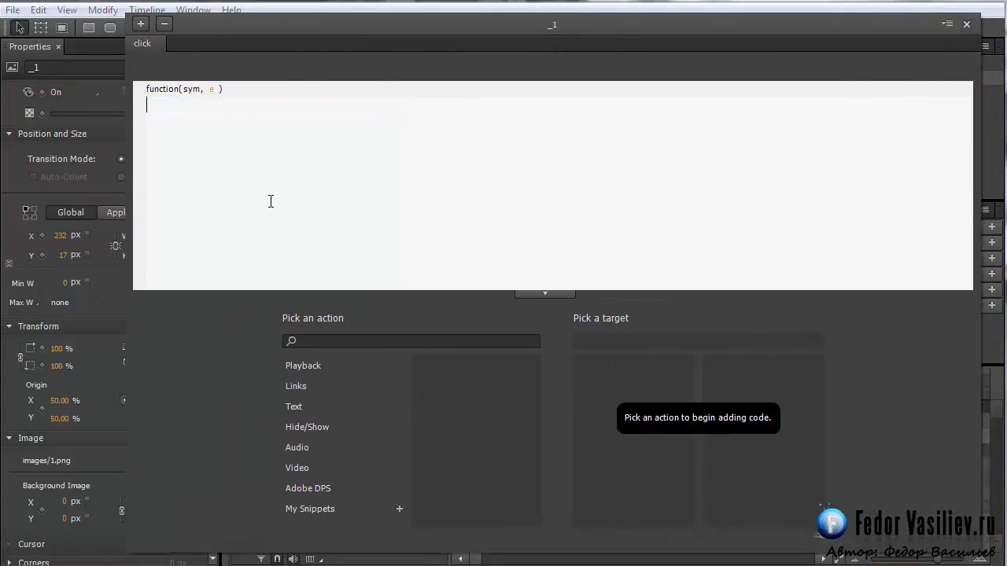
pyautogui.click(295, 366)
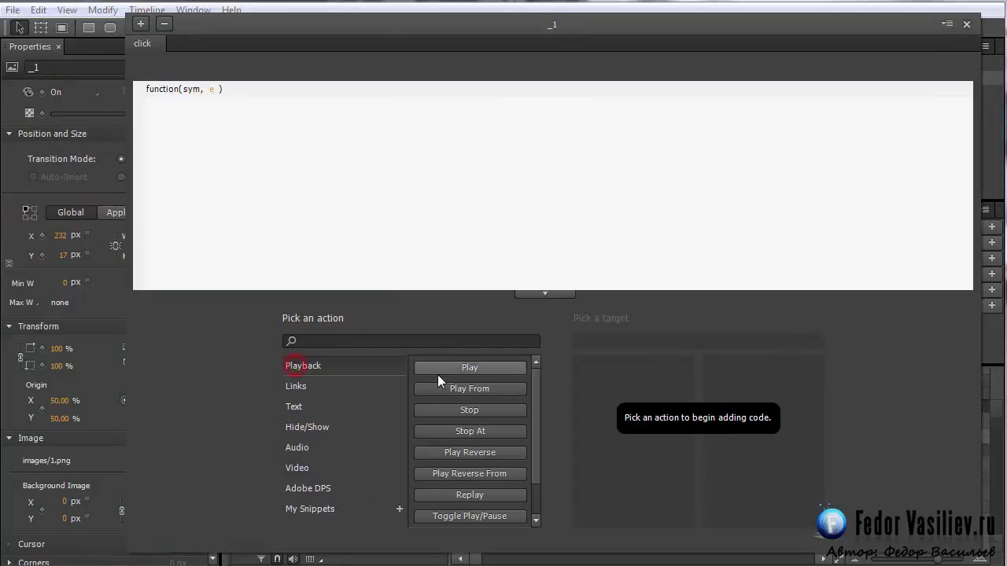
pyautogui.click(440, 368)
pyautogui.click(598, 387)
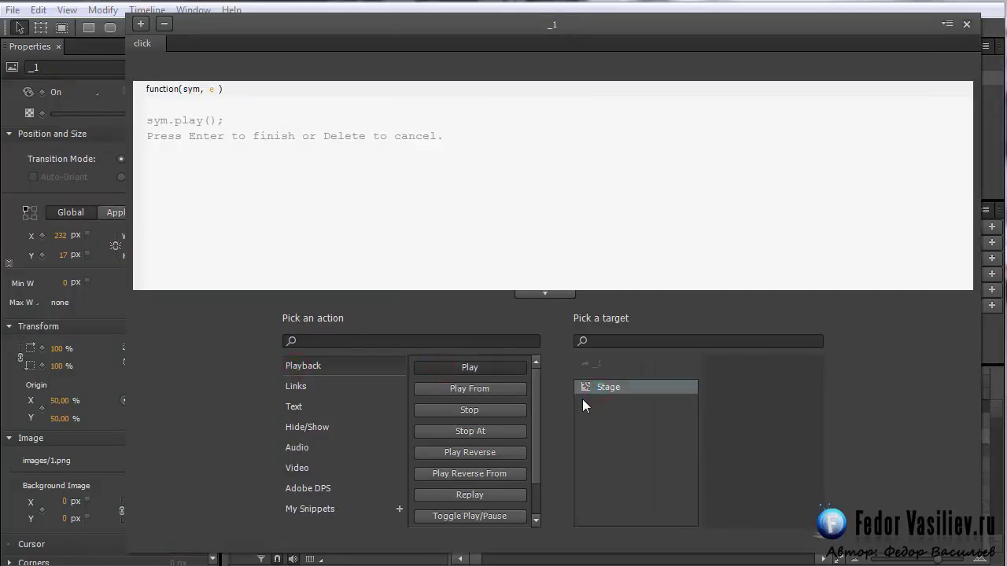
pyautogui.click(586, 385)
# Make image _1's click code play from label 1 as sym.play("1"); and close its code window.
pyautogui.click(209, 123)
pyautogui.write('"");')
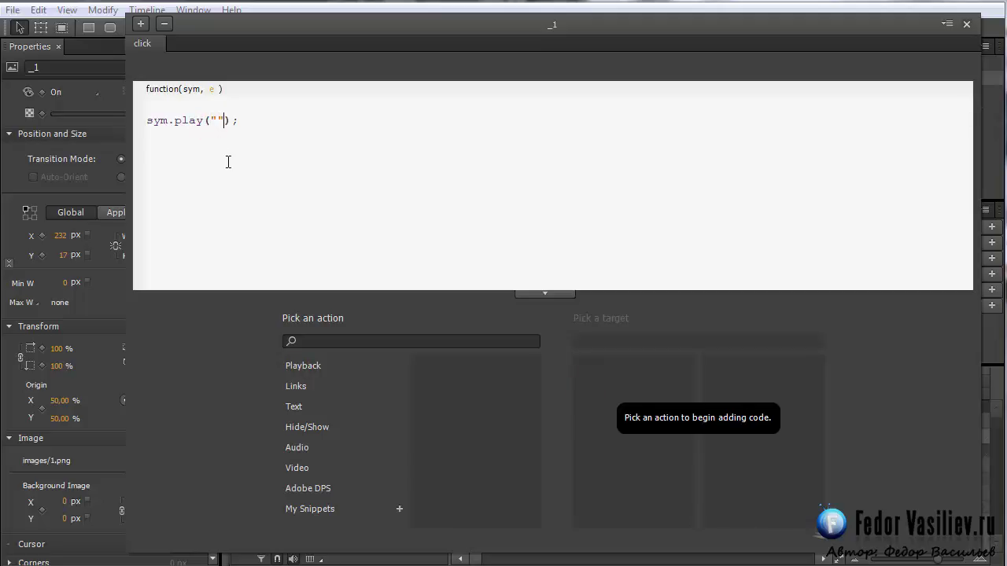
pyautogui.click(217, 120)
pyautogui.write('1')
pyautogui.click(966, 25)
# Give image _2, shown at 0:00.050, a click event with a Stop action on the Stage, replacing the placeholder comment.
pyautogui.moveTo(454, 378); pyautogui.dragTo(464, 393)
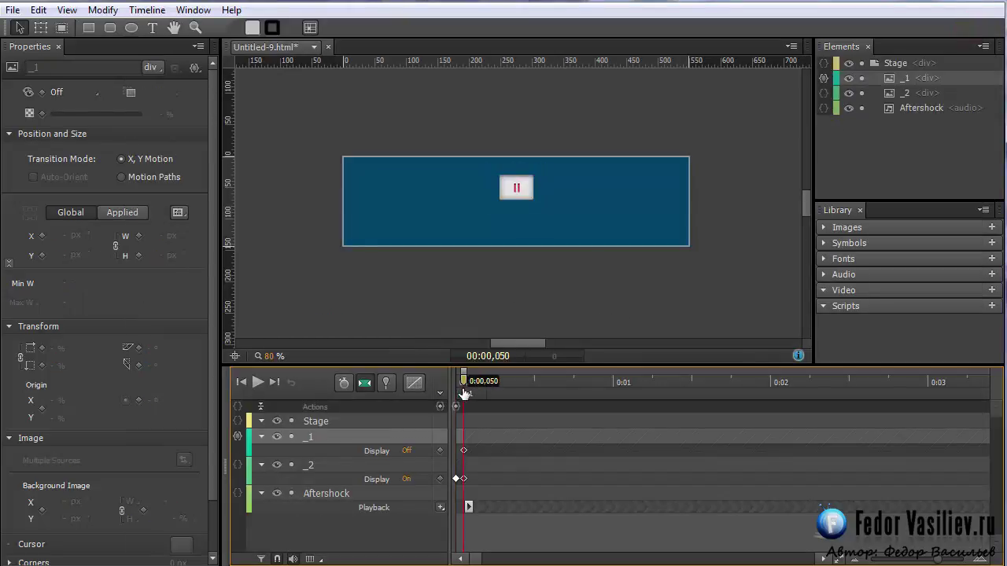
pyautogui.click(517, 188)
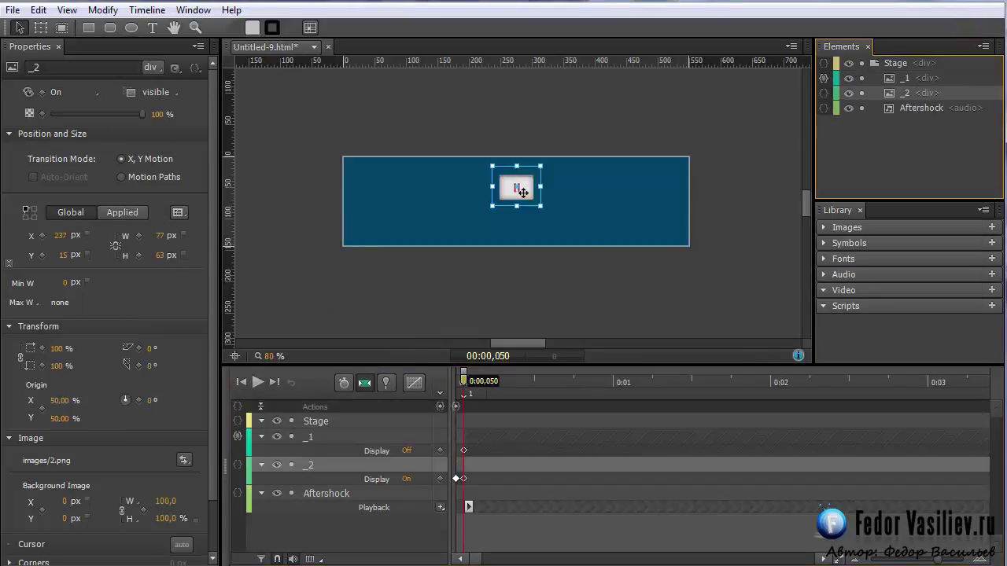
pyautogui.click(823, 94)
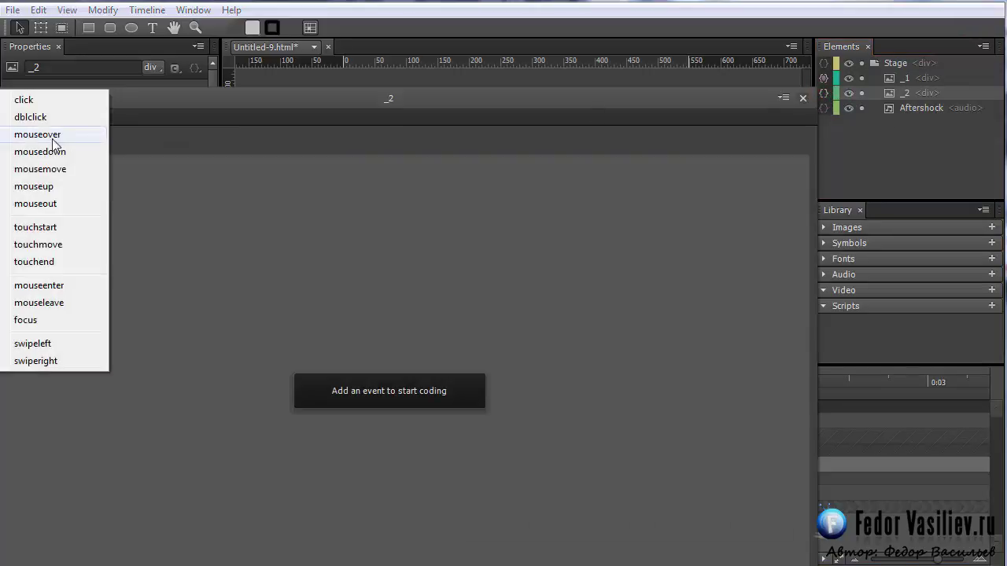
pyautogui.click(23, 102)
pyautogui.moveTo(38, 98); pyautogui.dragTo(195, 17)
pyautogui.press('BackSpace')
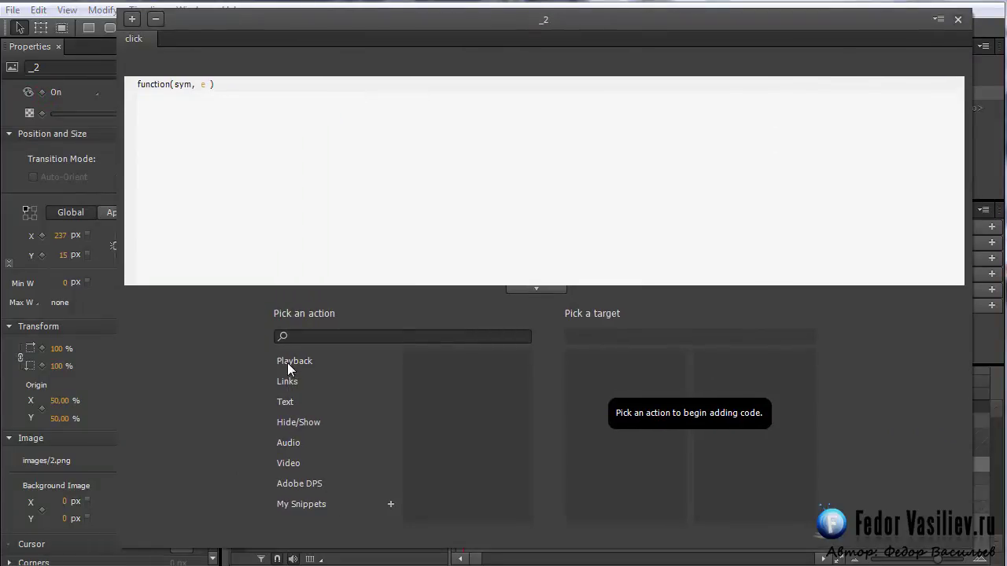
pyautogui.click(288, 363)
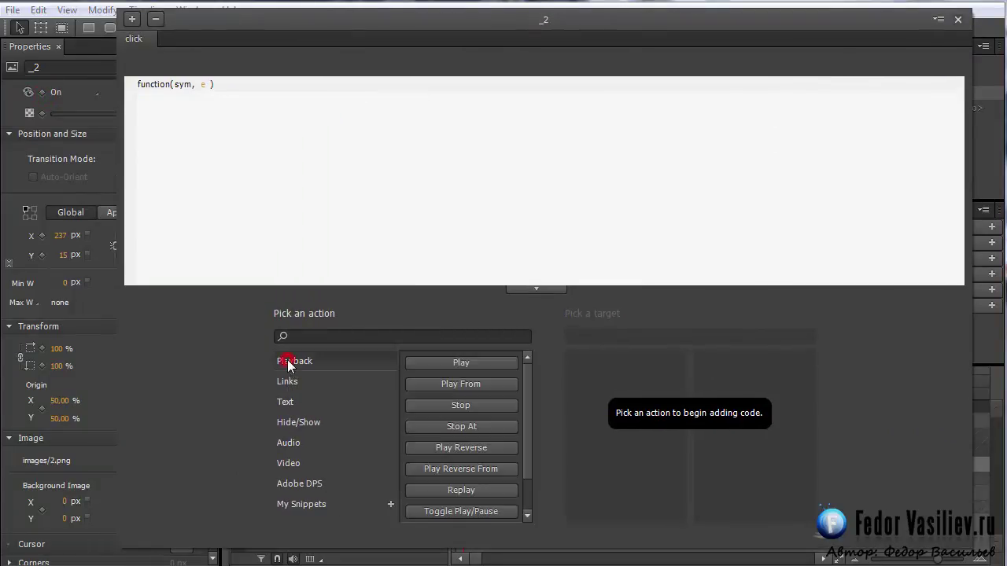
pyautogui.click(462, 407)
pyautogui.click(590, 381)
pyautogui.press('Return')
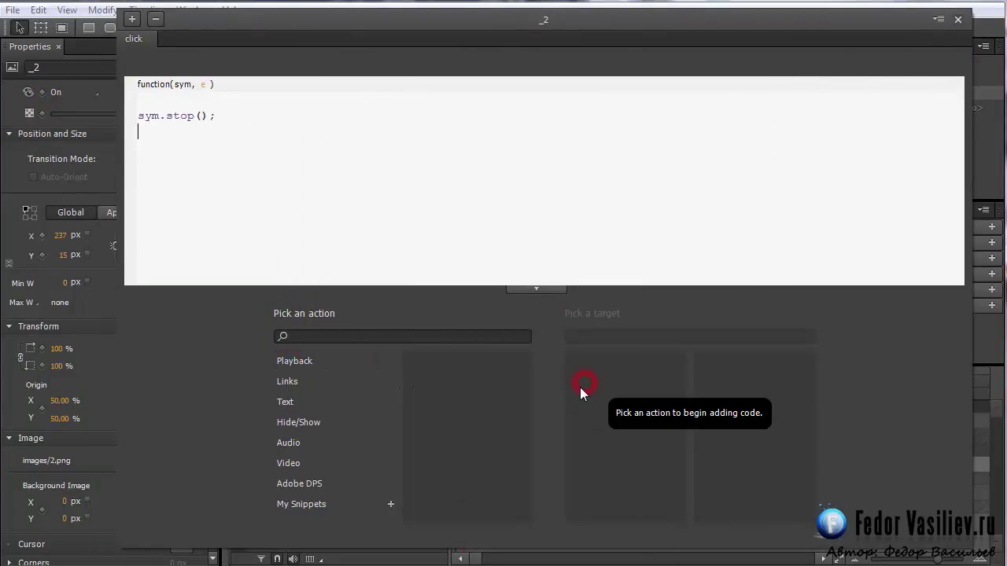
# Remove the blank line above sym.stop(); in image _2's click code and add a Pause Audio action for the Aftershock track.
pyautogui.moveTo(198, 22); pyautogui.dragTo(193, 307)
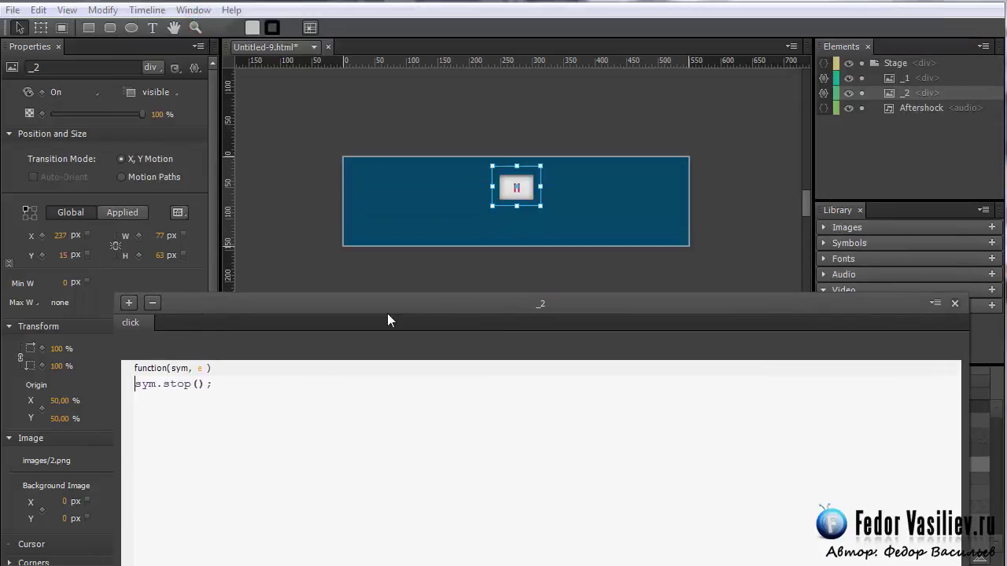
pyautogui.moveTo(384, 308); pyautogui.dragTo(383, 23)
pyautogui.click(161, 114)
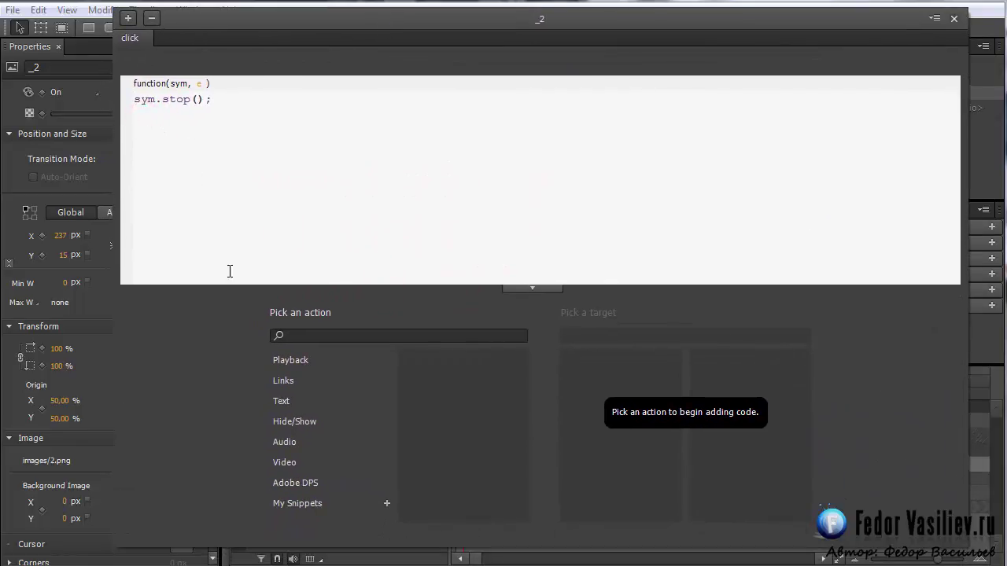
pyautogui.click(277, 442)
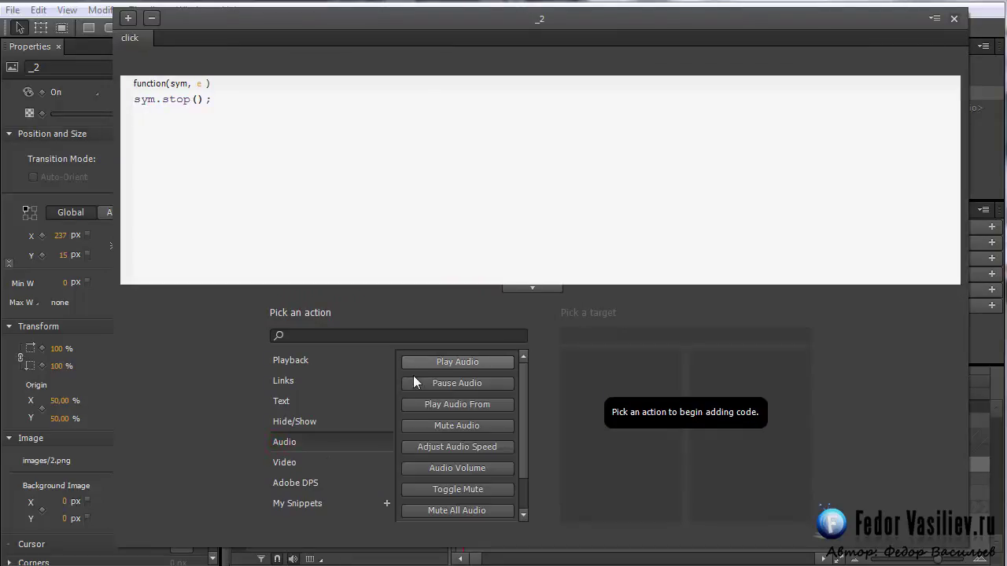
pyautogui.click(436, 385)
pyautogui.click(576, 382)
pyautogui.click(718, 358)
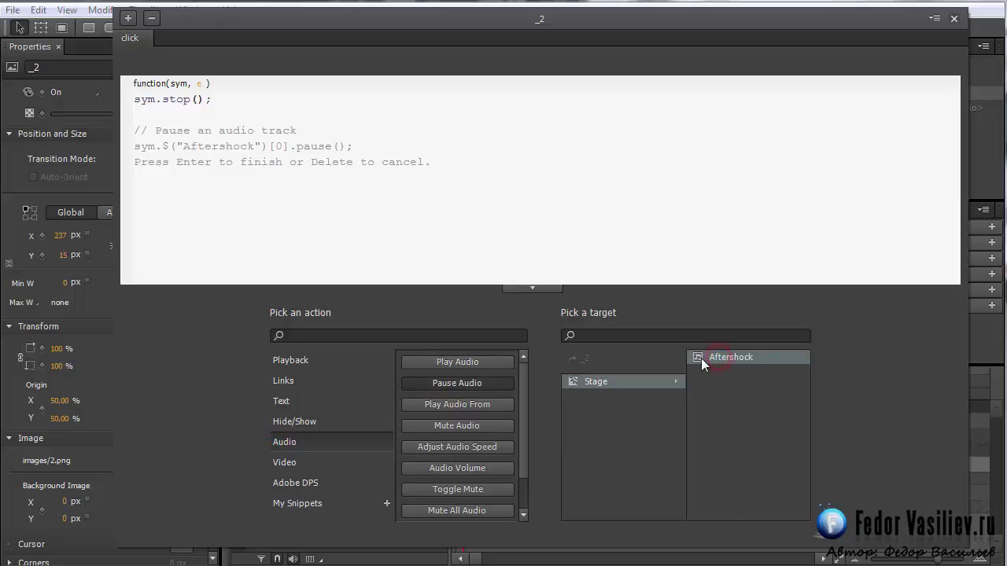
pyautogui.click(700, 358)
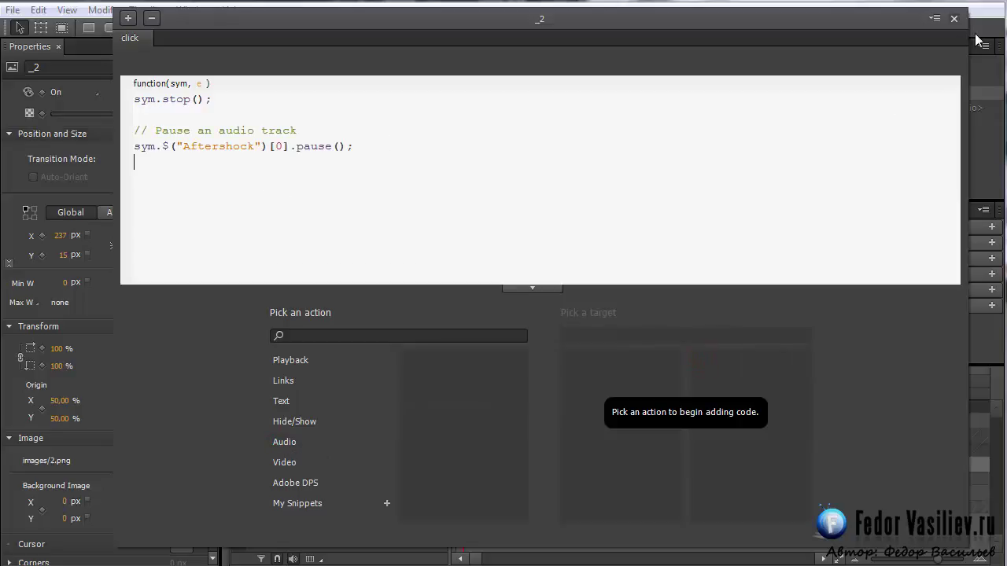
# Close image _2's code window and preview the composition in the browser.
pyautogui.click(953, 18)
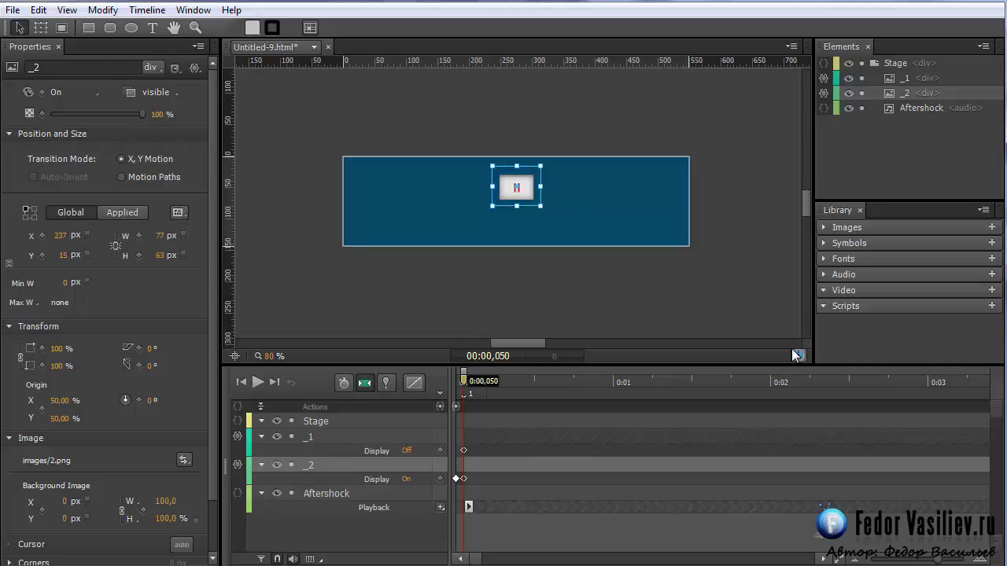
pyautogui.hotkey('ctrl', 'Return')
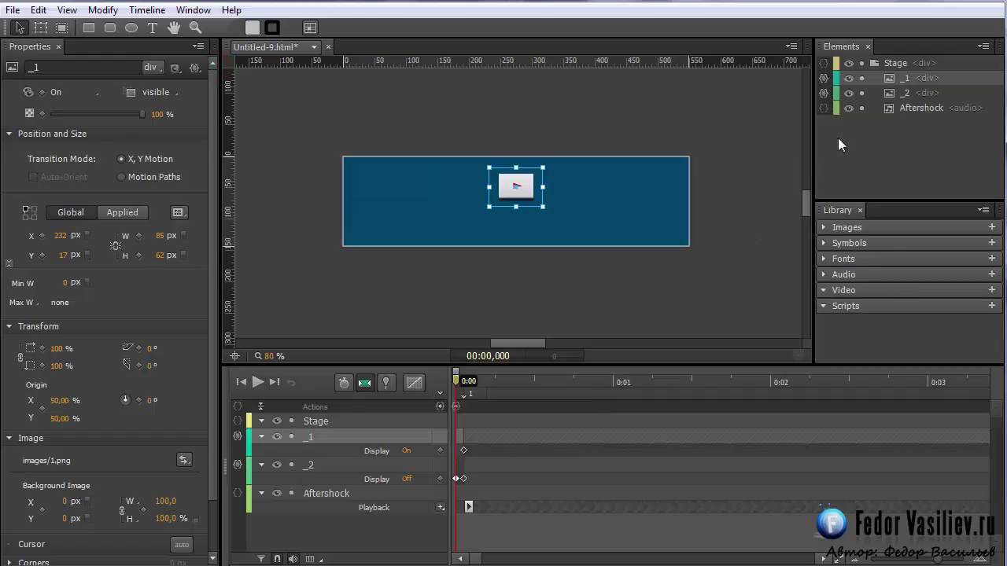
# Change the stop call in image _2's click code to sym.stop(0); and close its code window.
pyautogui.click(846, 96)
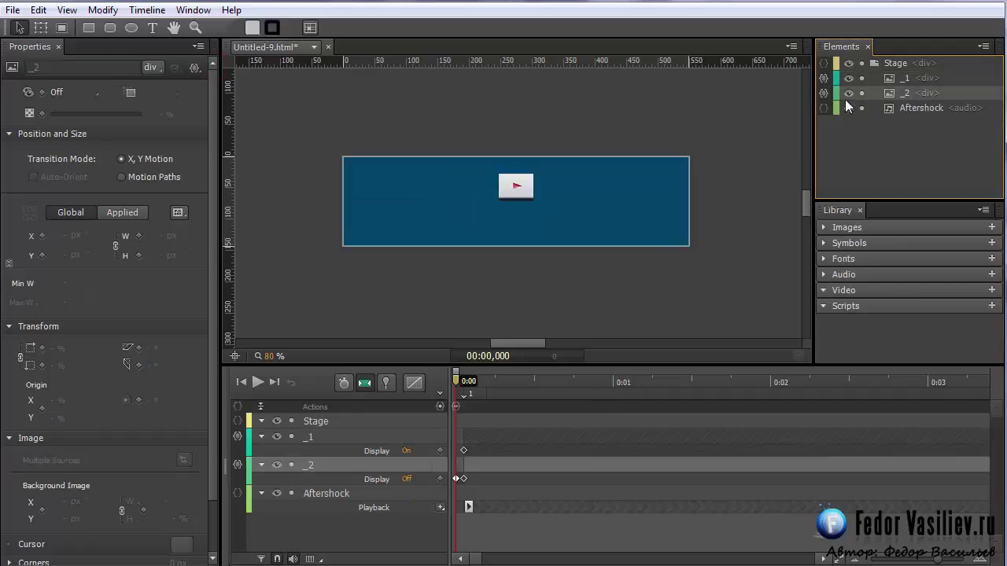
pyautogui.click(823, 95)
pyautogui.moveTo(328, 102); pyautogui.dragTo(484, 31)
pyautogui.click(202, 110)
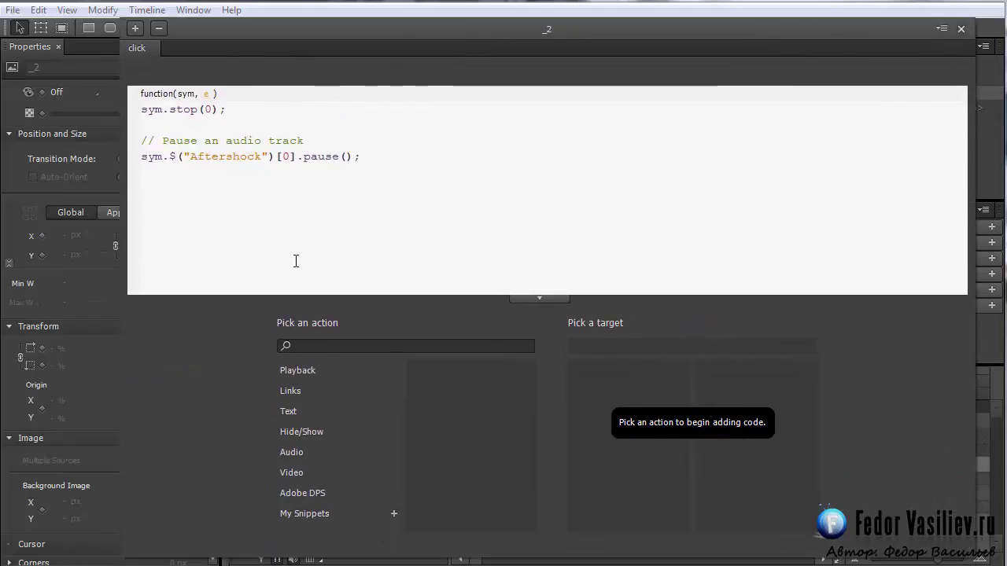
pyautogui.doubleClick(172, 110)
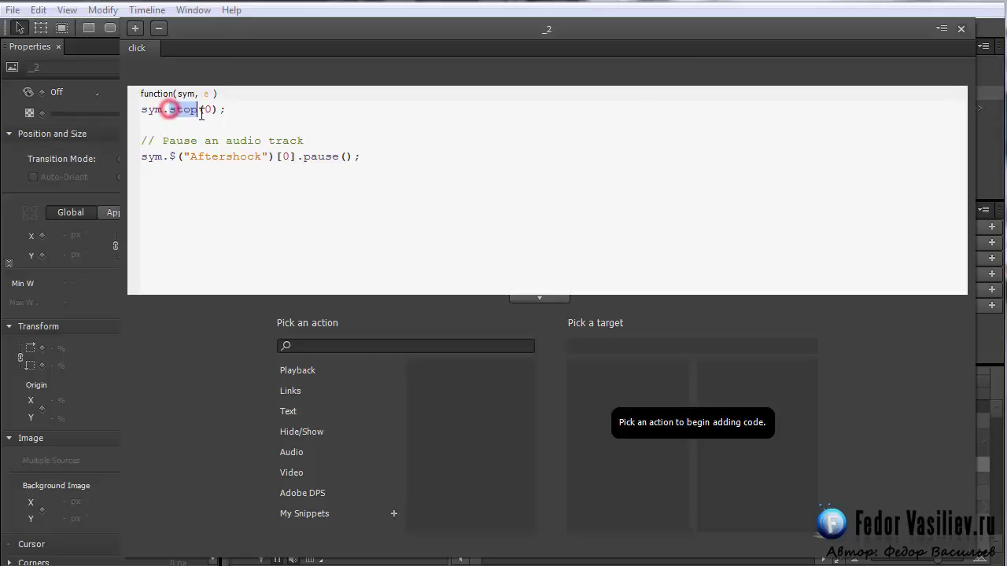
pyautogui.click(206, 110)
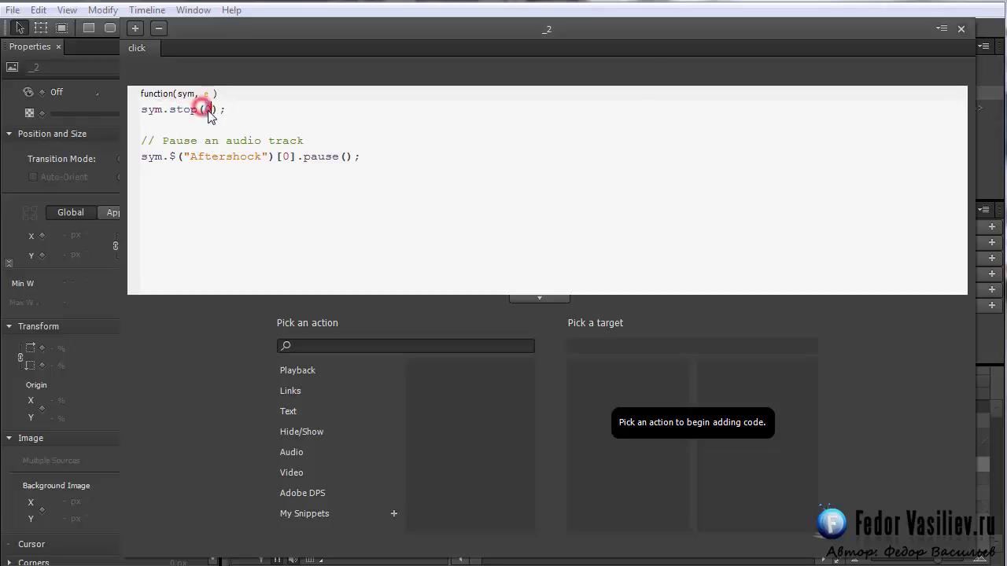
pyautogui.click(961, 28)
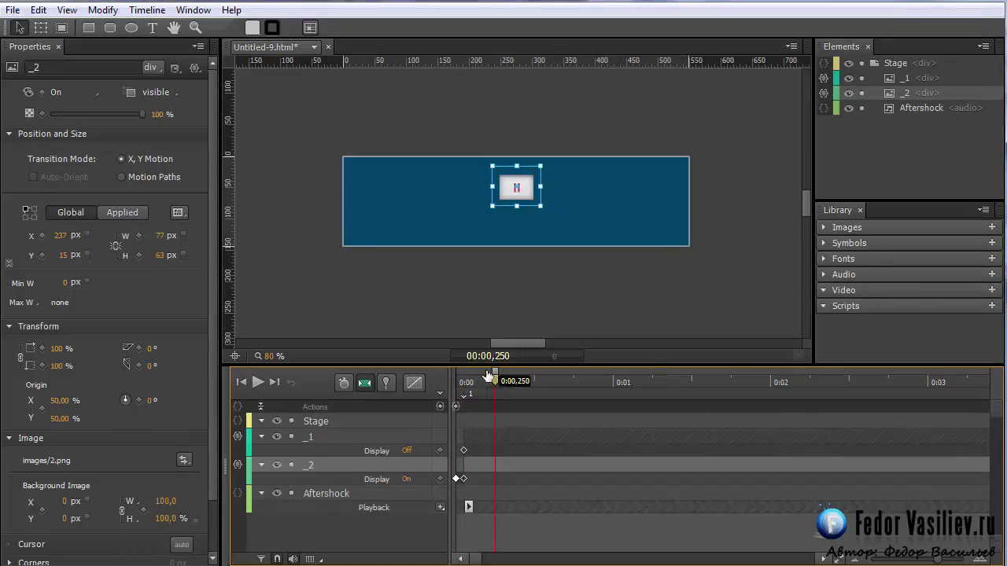